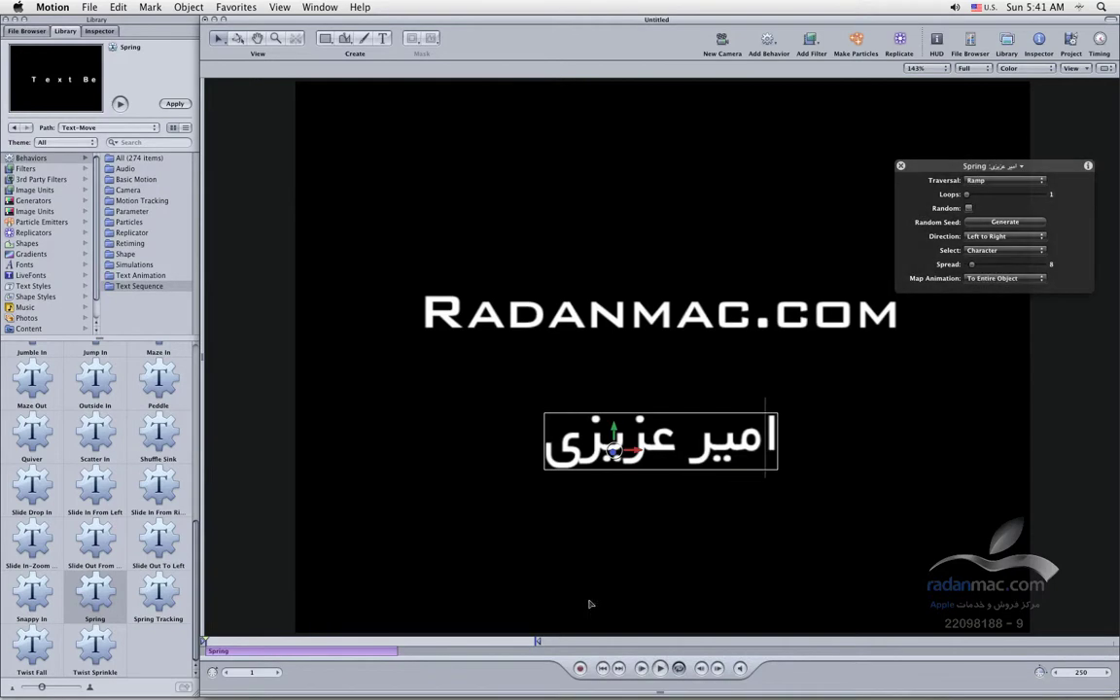
# Step: Render a RAM preview, watch the animation with nothing selected, and stop playback
pyautogui.press('super+r')
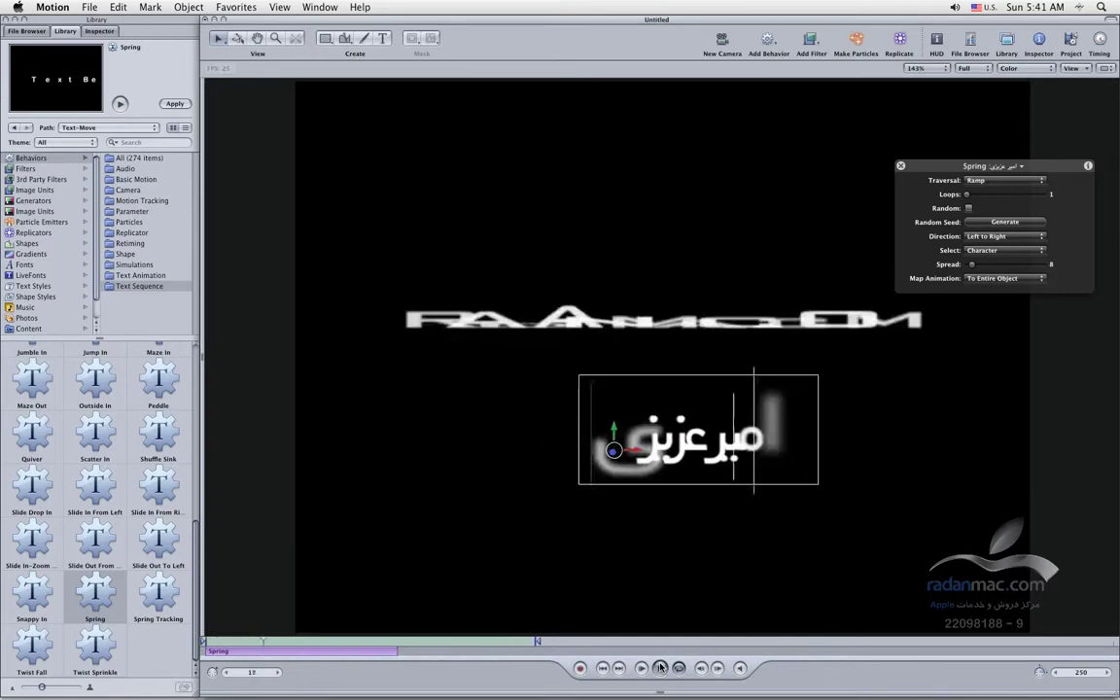
pyautogui.click(1108, 379)
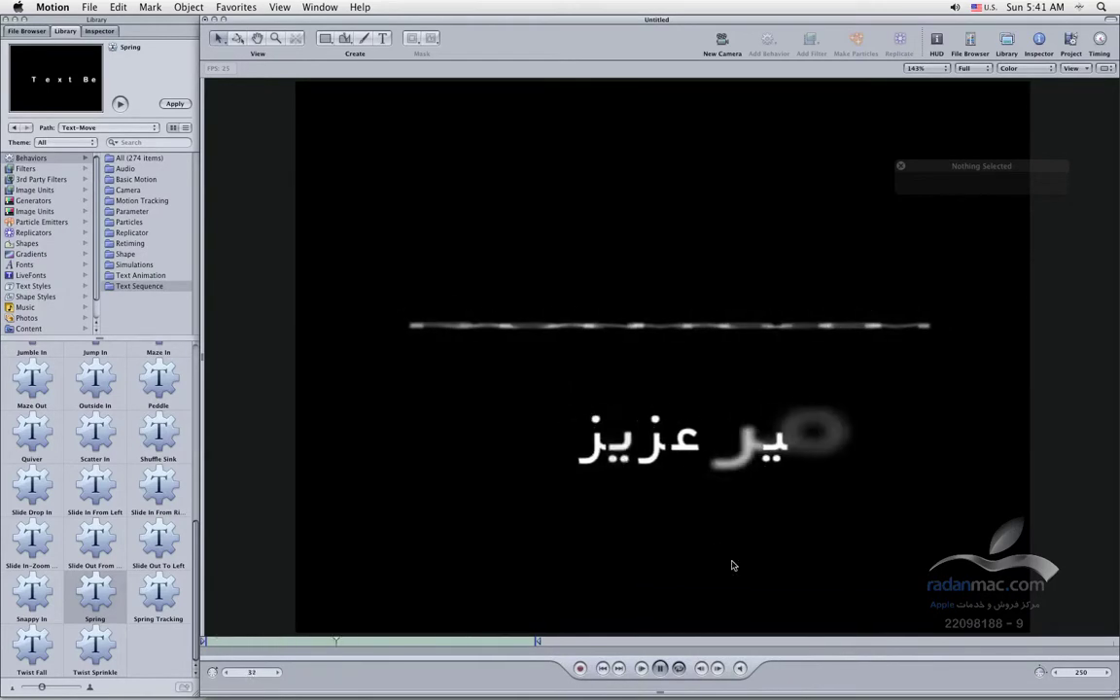
pyautogui.click(660, 668)
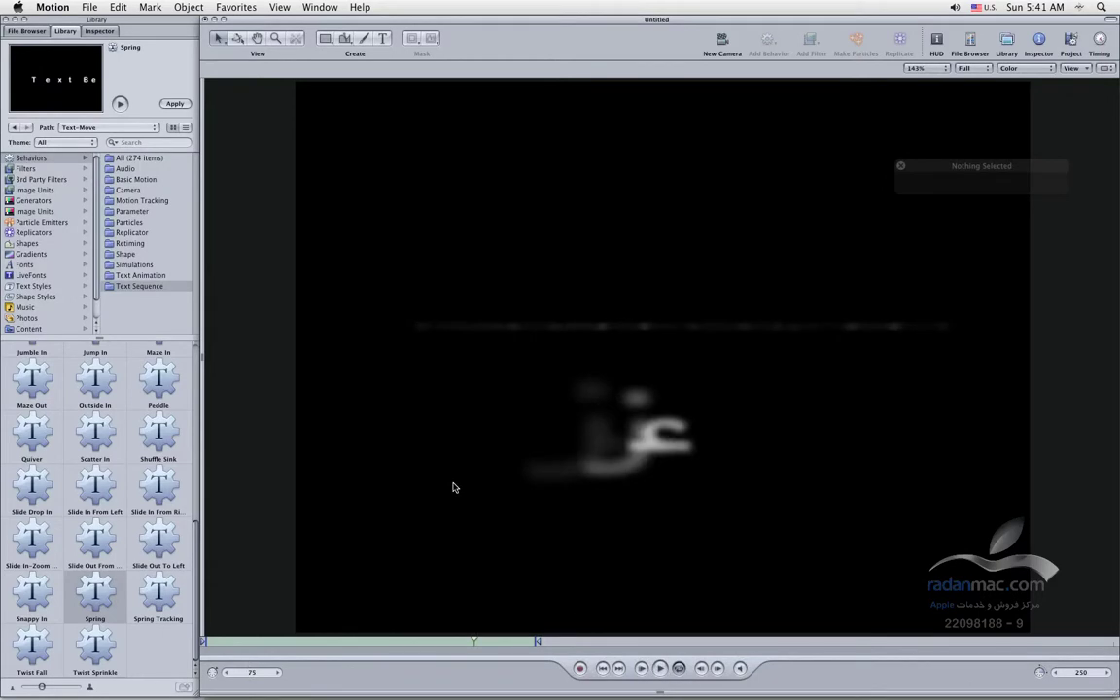
# Step: Show the timeline, shift the Persian text's Spring behavior to start at about frame 14, and play the result briefly
pyautogui.press('F6')
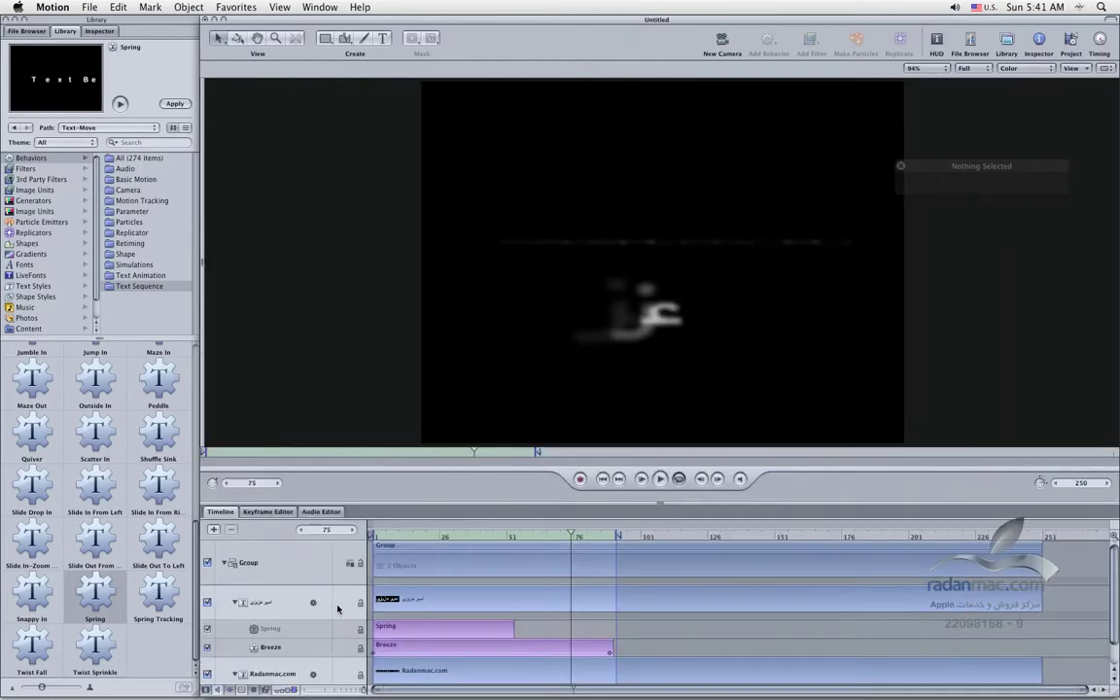
pyautogui.moveTo(403, 636); pyautogui.dragTo(436, 636)
pyautogui.press('space')
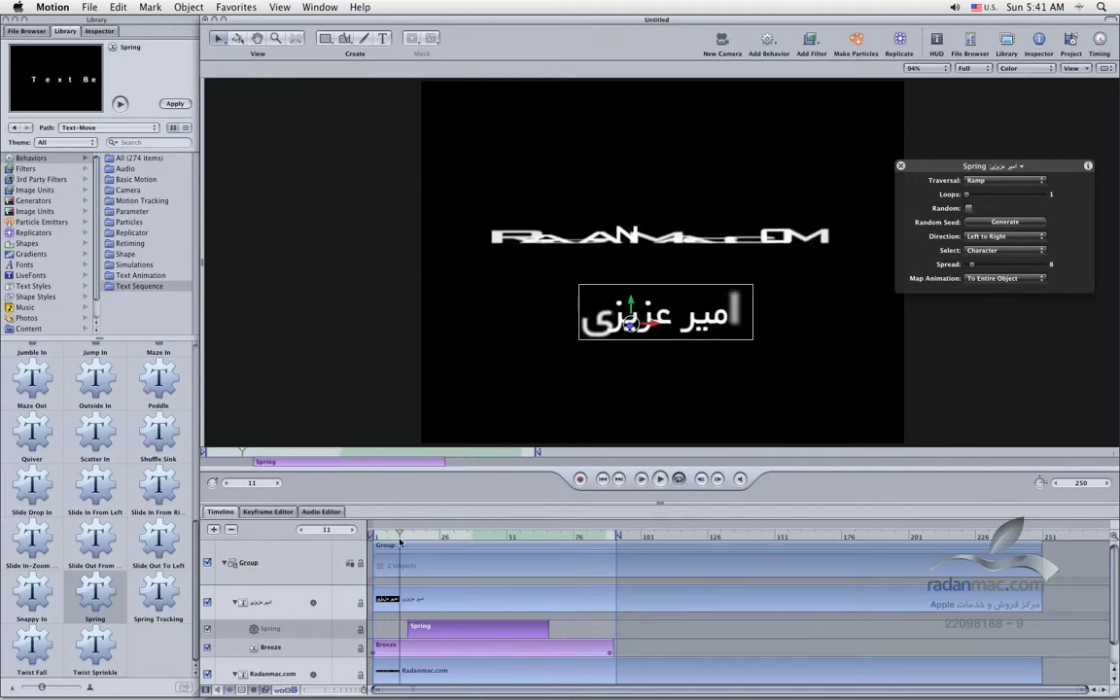
pyautogui.press('space')
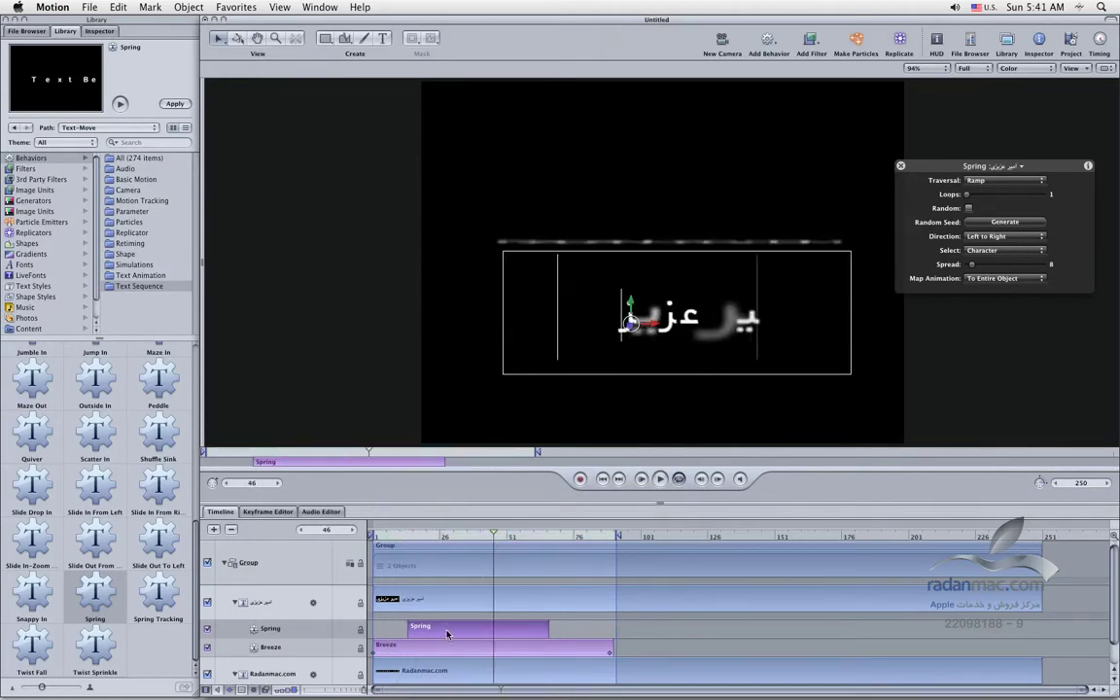
# Step: Select the Persian text's Breeze behavior, check the Keyframe Editor, and scrub the timeline back to frame 14
pyautogui.click(408, 647)
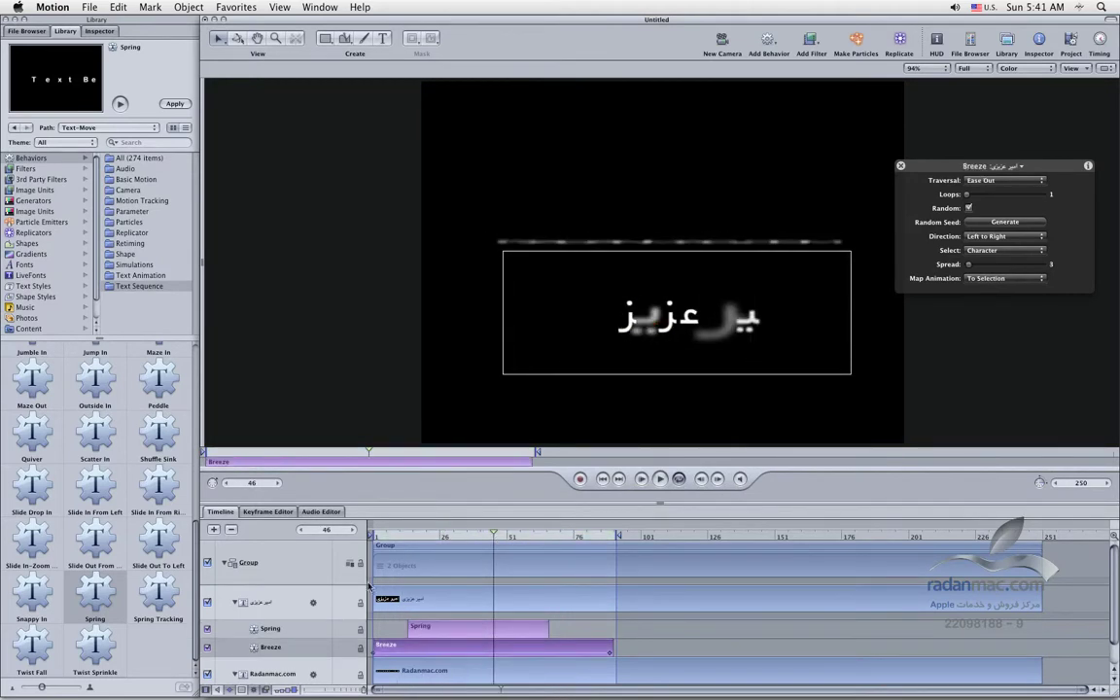
pyautogui.click(267, 512)
pyautogui.click(219, 511)
pyautogui.moveTo(504, 537); pyautogui.dragTo(409, 543)
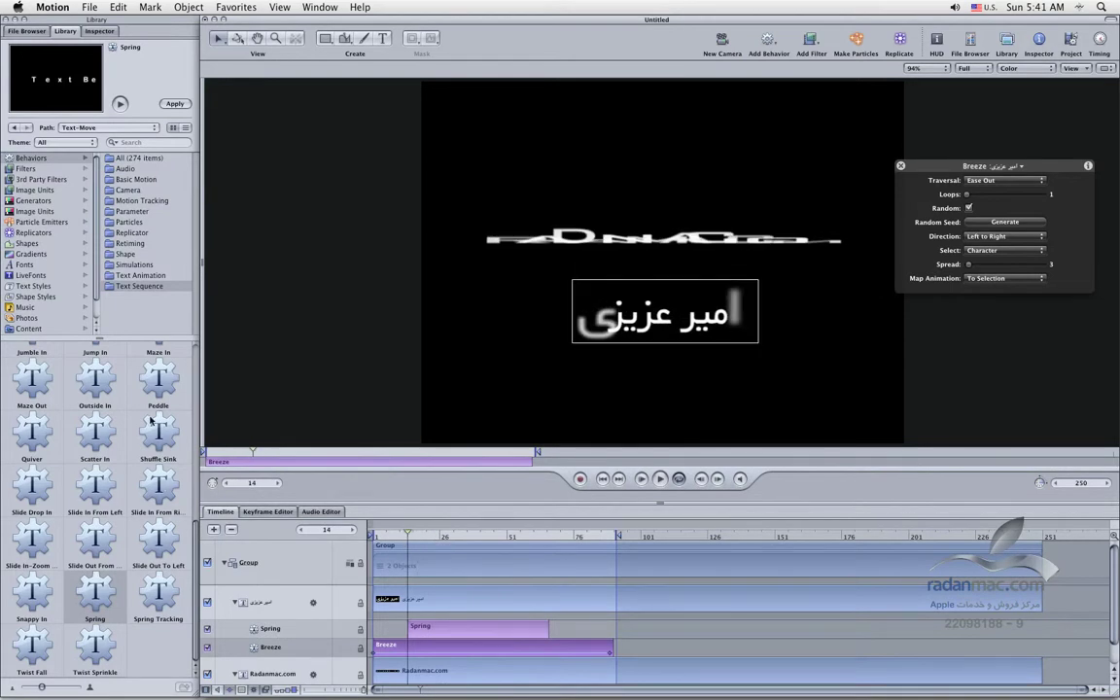
# Step: Examine the Text Sequence behavior categories, including Text-Zoom, and compare them with the complete behaviors list
pyautogui.click(151, 286)
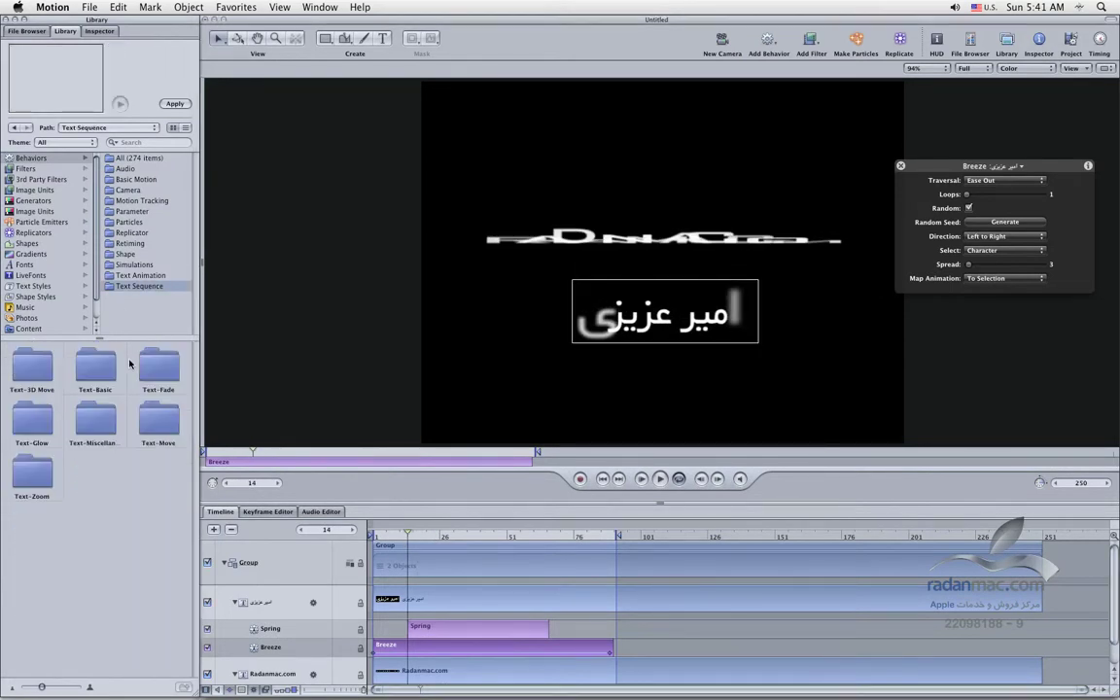
pyautogui.click(534, 245)
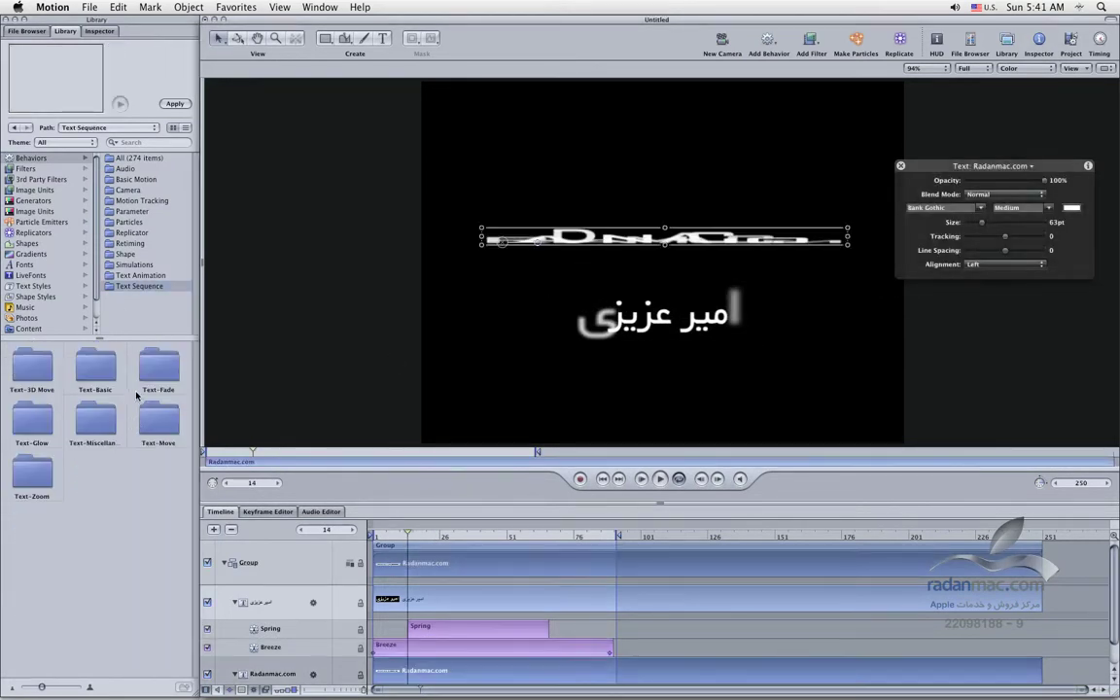
pyautogui.click(152, 378)
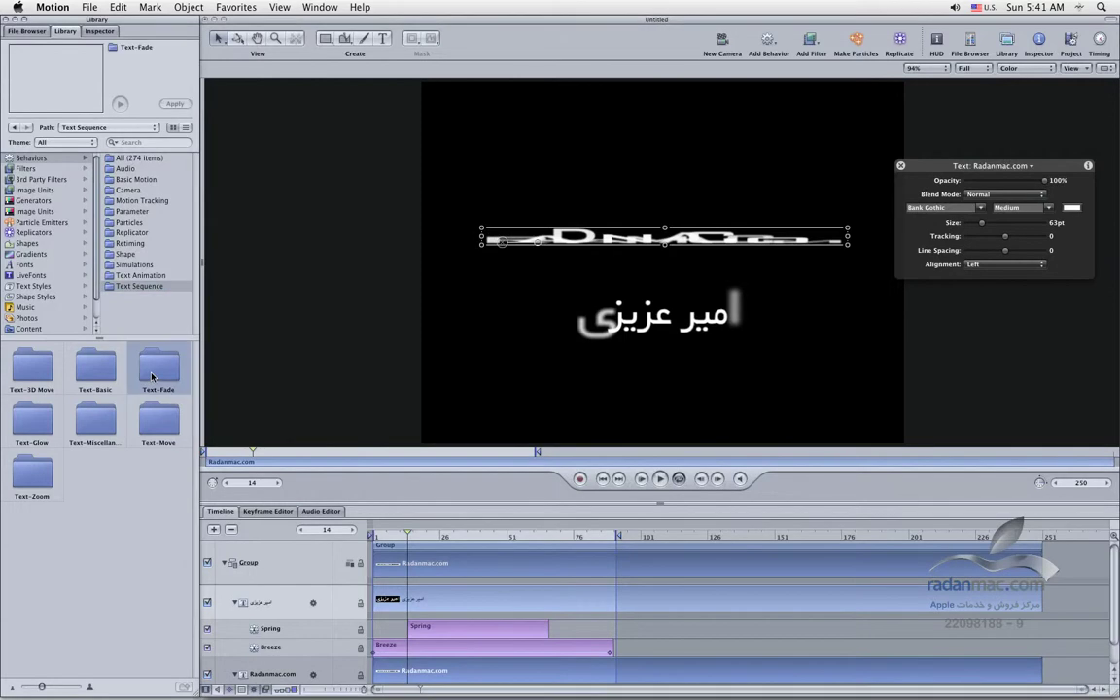
pyautogui.click(126, 290)
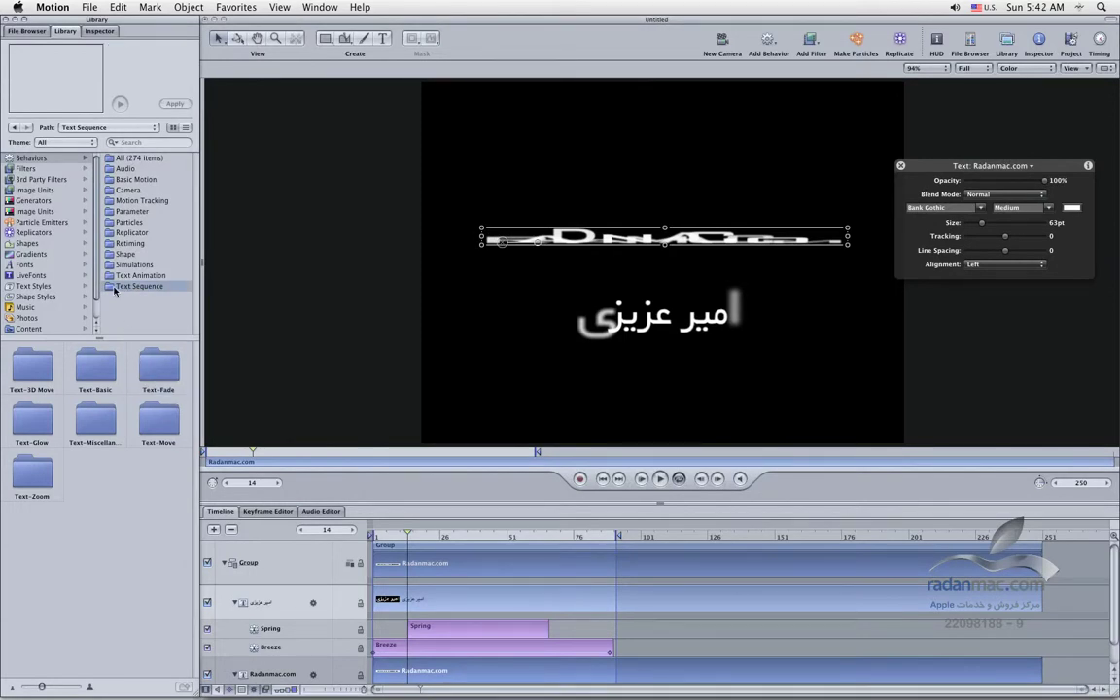
pyautogui.doubleClick(32, 467)
pyautogui.scroll(-3, 94, 472)
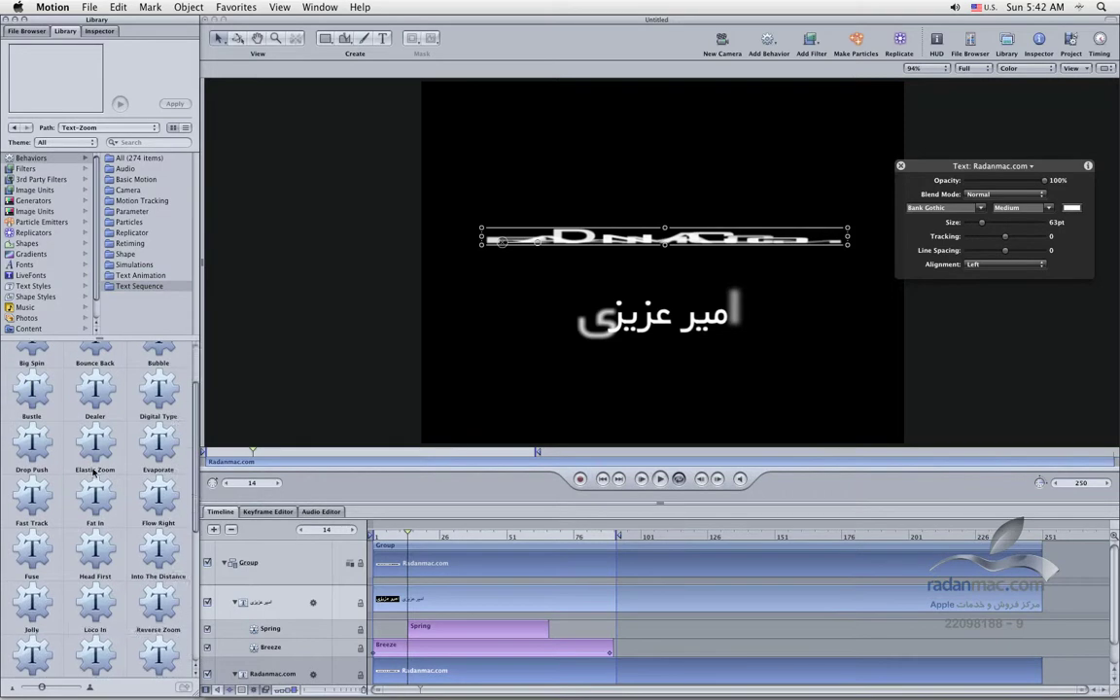
pyautogui.scroll(5, 95, 471)
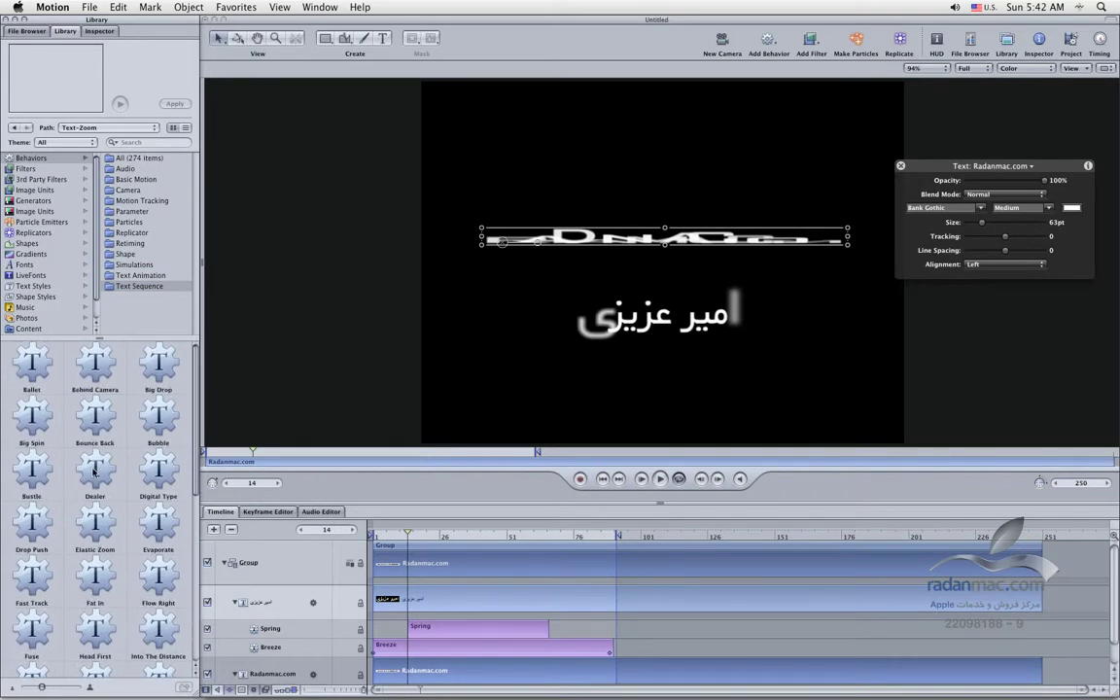
pyautogui.click(130, 158)
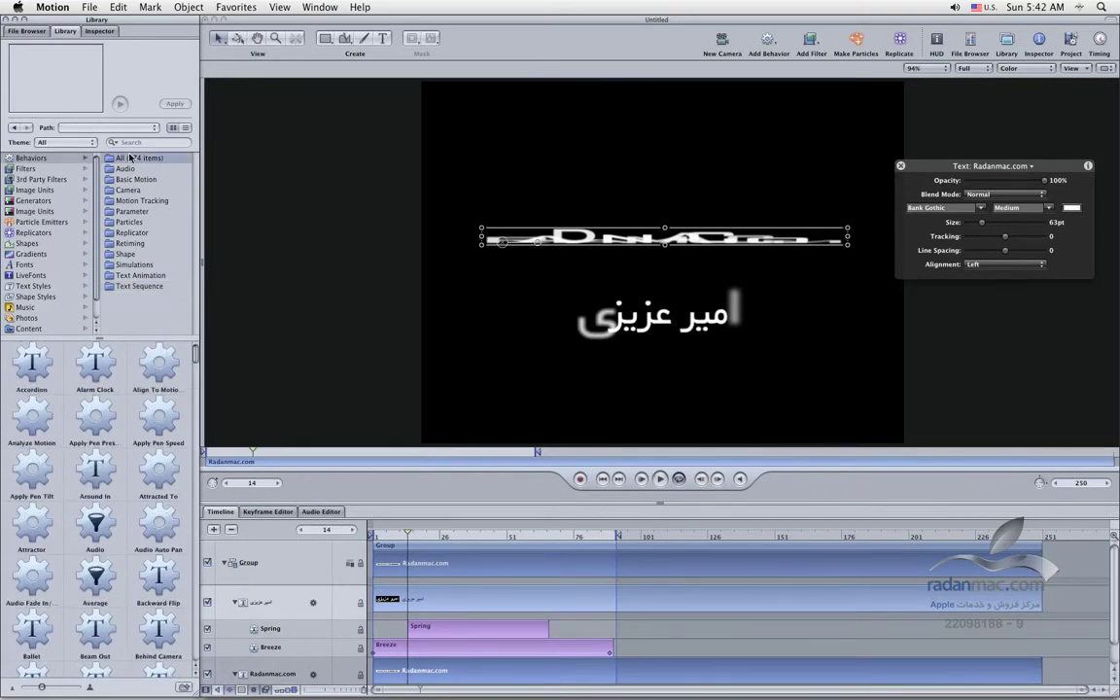
pyautogui.click(151, 290)
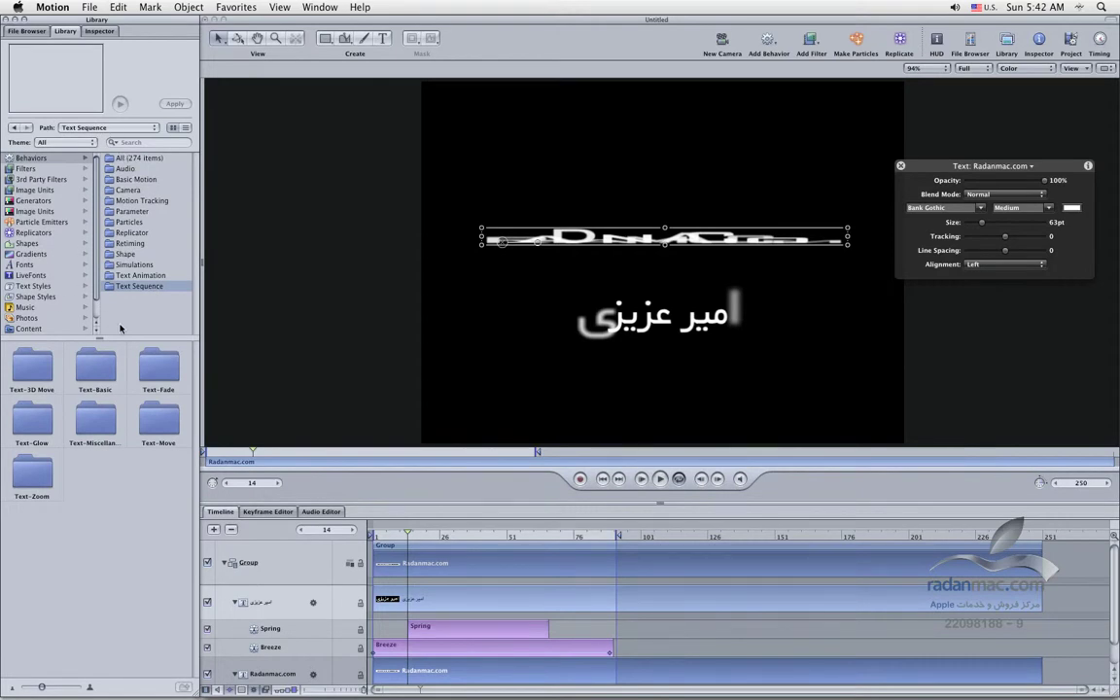
pyautogui.click(144, 159)
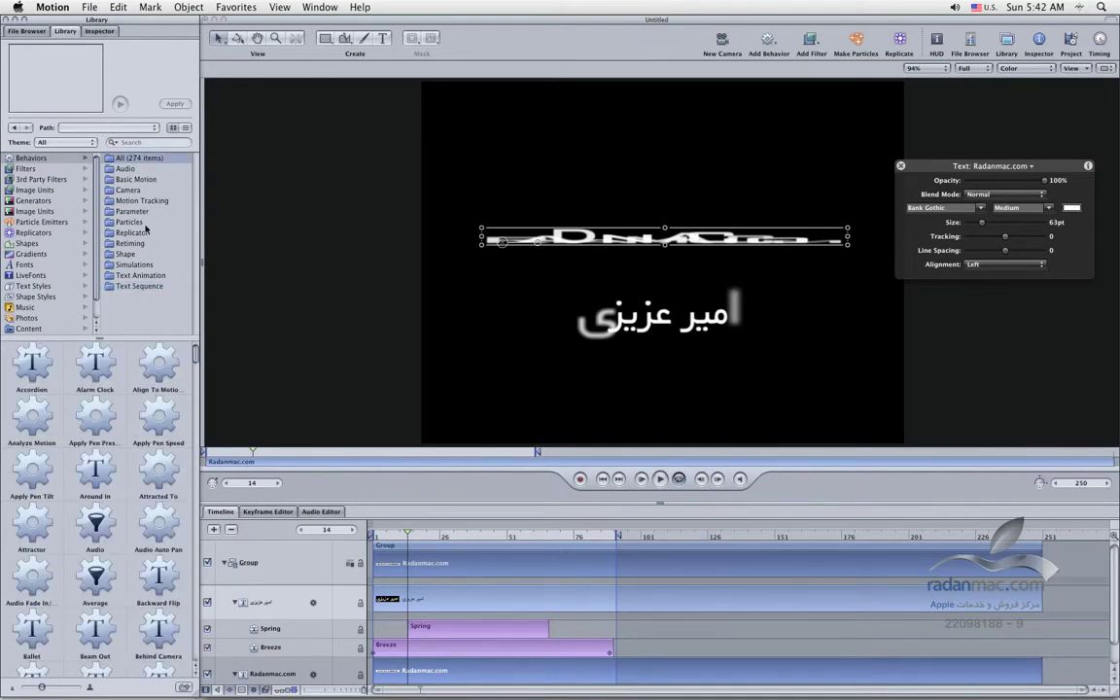
pyautogui.click(140, 285)
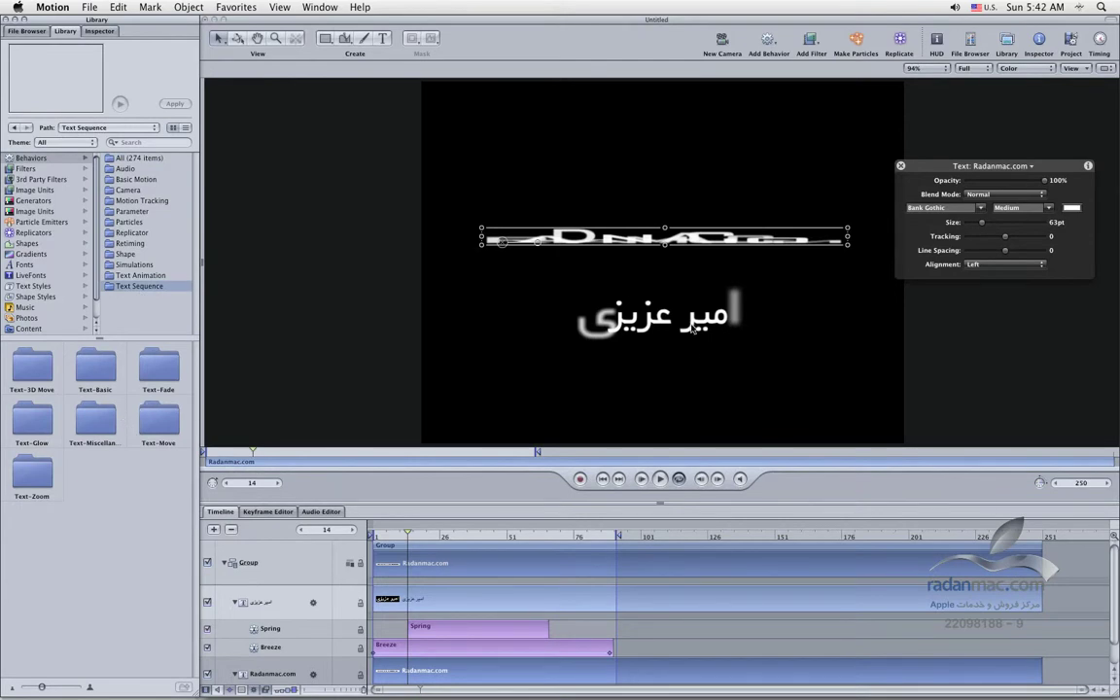
# Step: Delete the Spring and Breeze behaviors from the Persian text
pyautogui.click(685, 326)
pyautogui.click(473, 627)
pyautogui.keyDown('shift'); pyautogui.click(476, 644); pyautogui.keyUp('shift')
pyautogui.press('Delete')
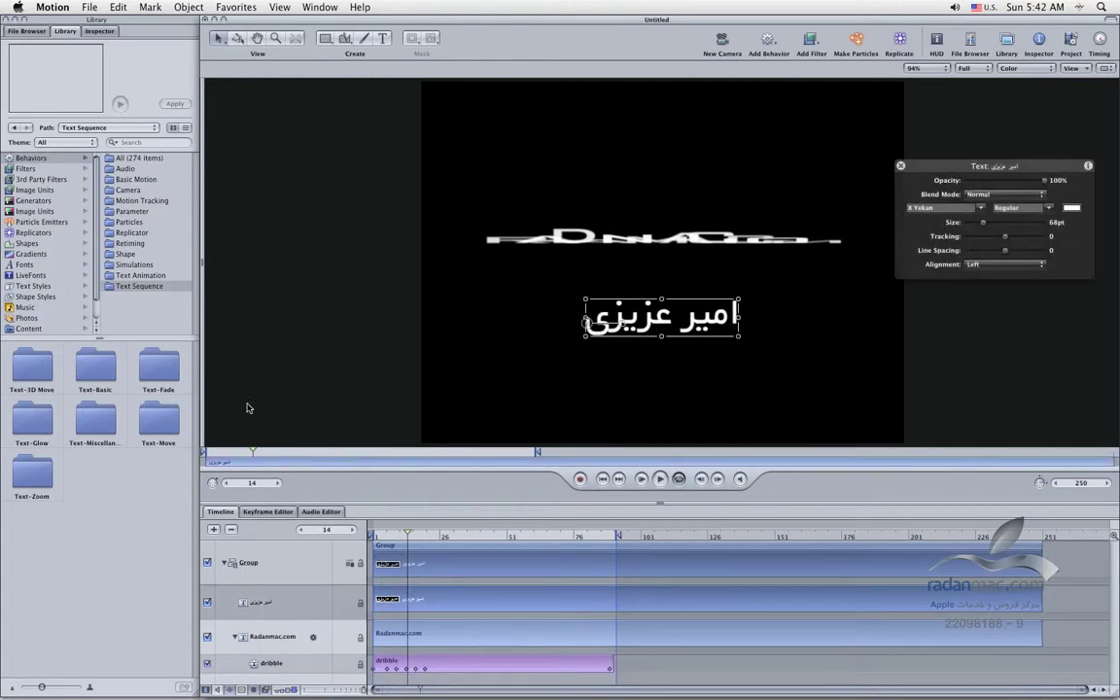
# Step: Apply the Big Spin behavior from the Text-Zoom category to the Persian text
pyautogui.click(161, 379)
pyautogui.click(51, 469)
pyautogui.doubleClick(52, 470)
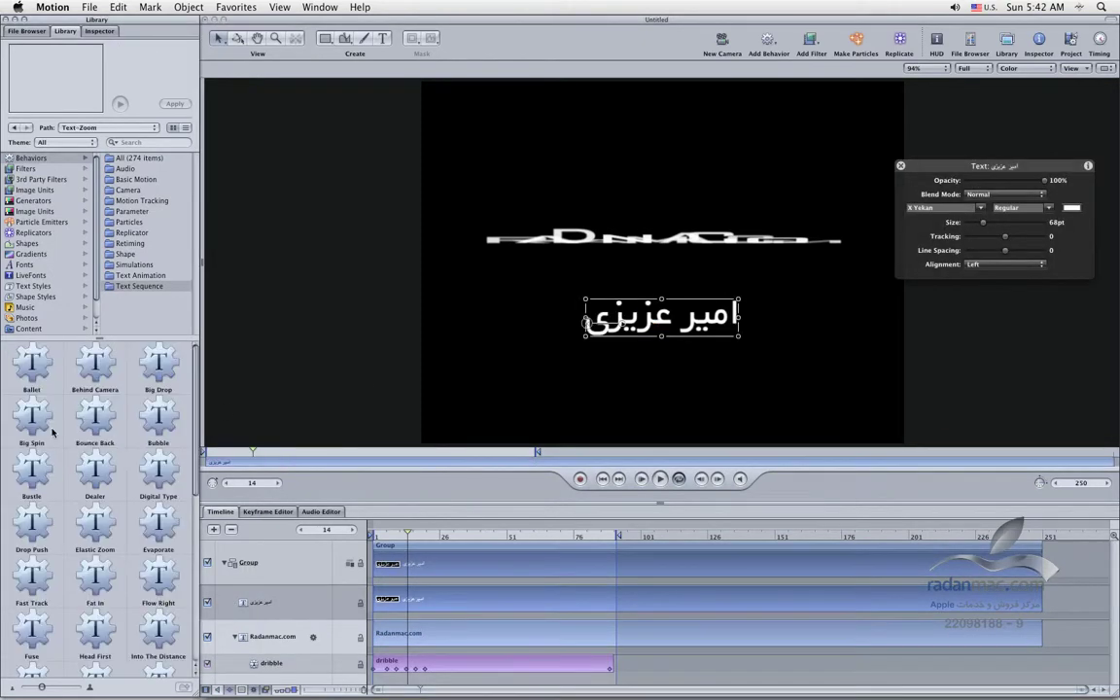
pyautogui.click(46, 419)
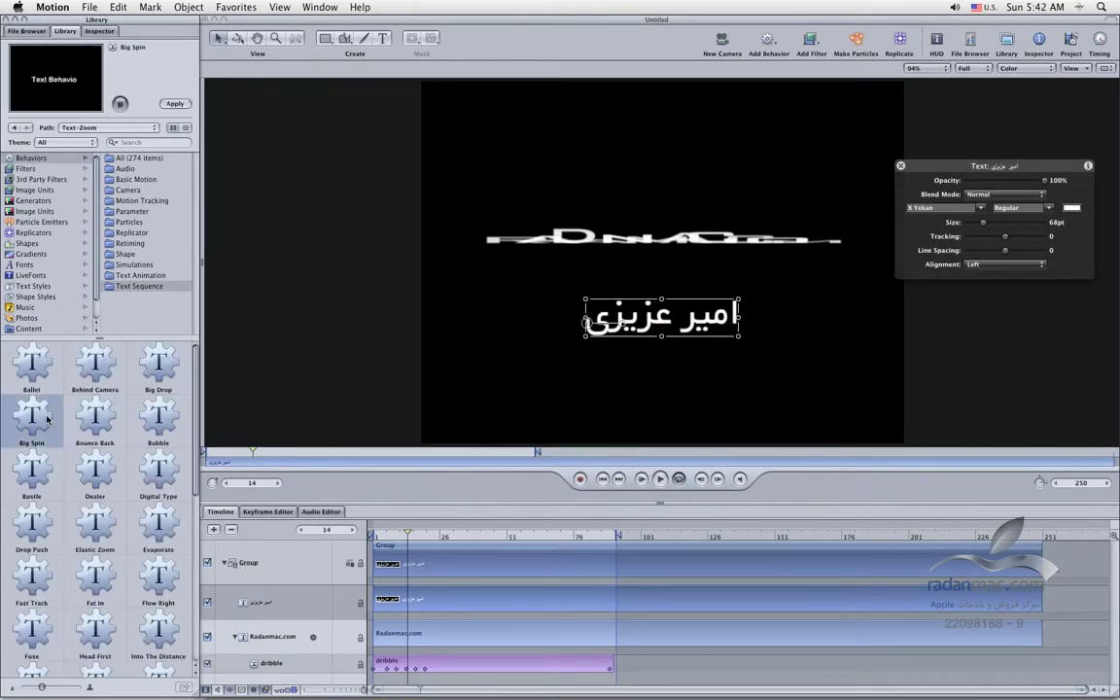
pyautogui.moveTo(46, 419); pyautogui.dragTo(592, 321)
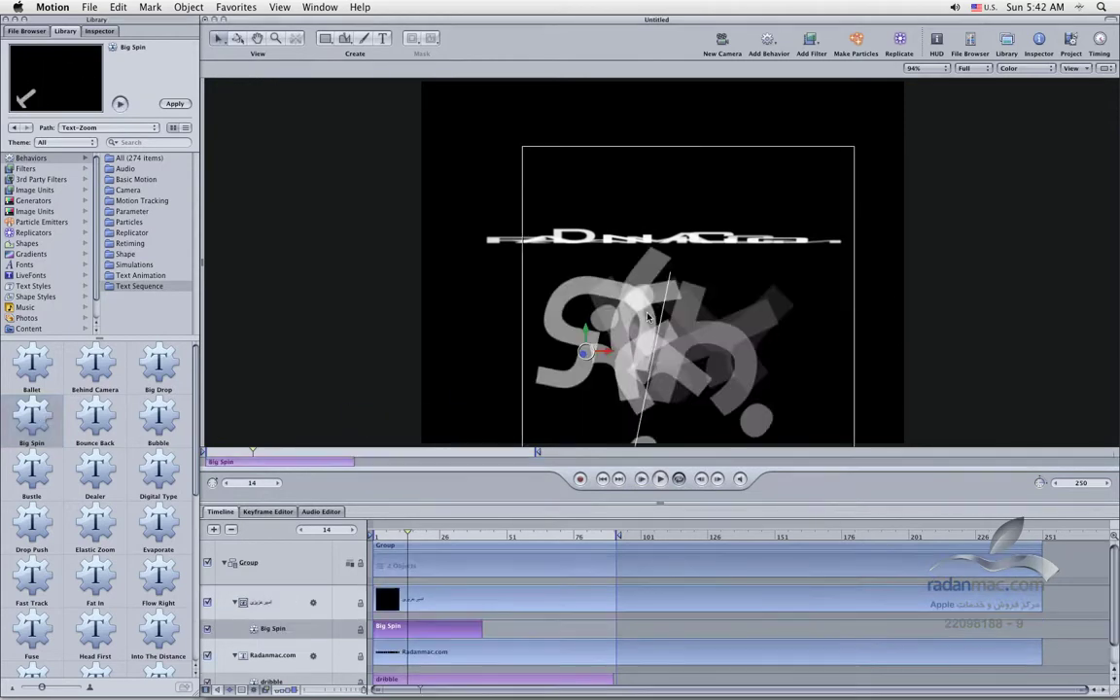
# Step: Play the Big Spin animation from the first frame, stop it, and clear the selection
pyautogui.click(603, 479)
pyautogui.click(659, 478)
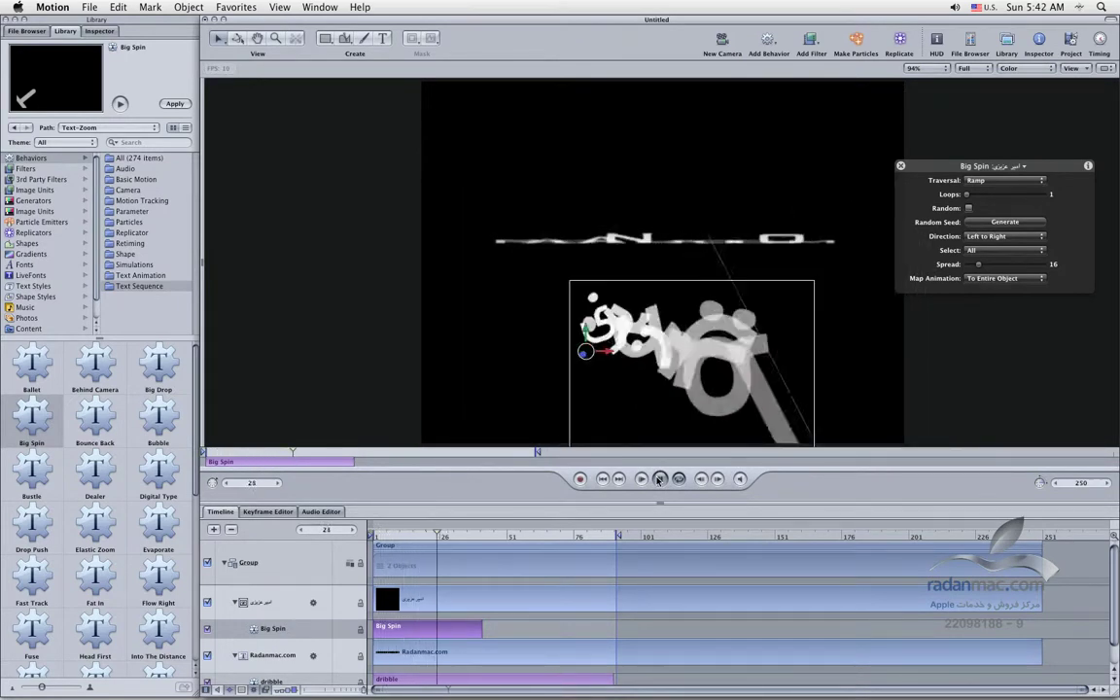
pyautogui.click(660, 478)
pyautogui.click(909, 314)
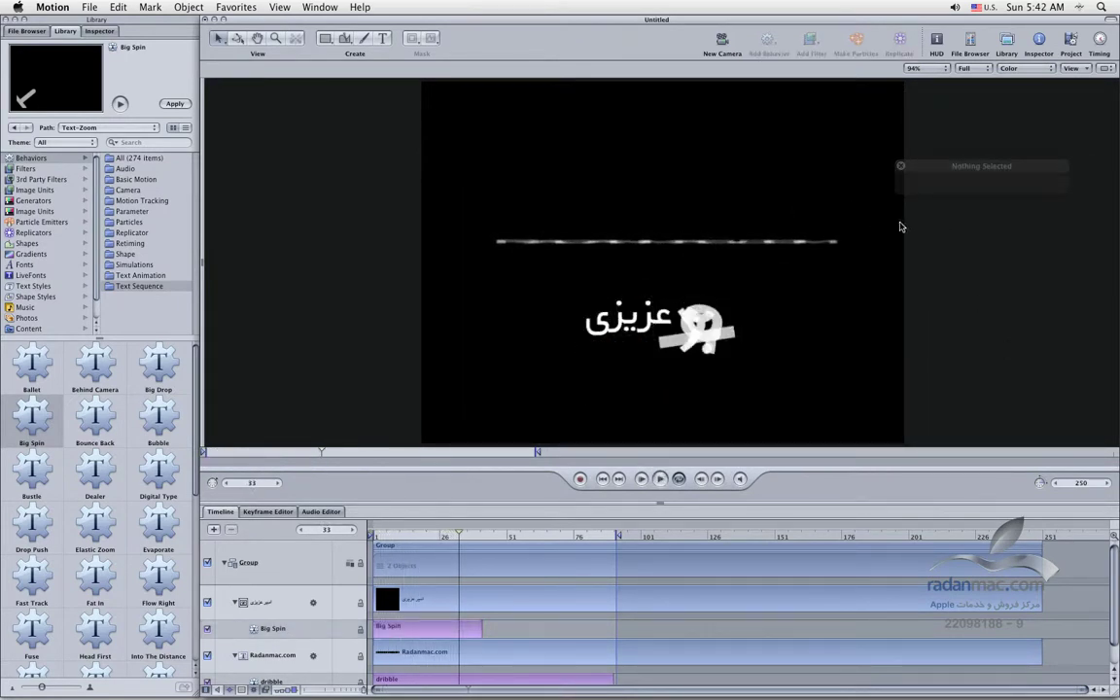
# Step: Hide the timeline, replay the animation from the first frame, and select the Persian text
pyautogui.press('F6')
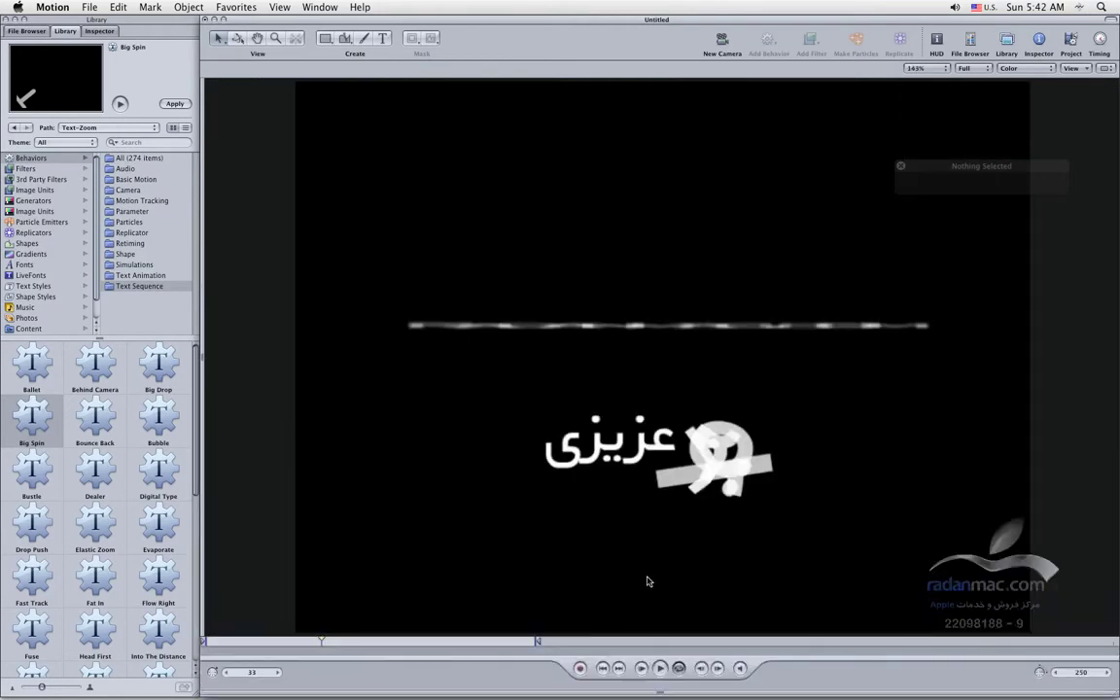
pyautogui.click(602, 667)
pyautogui.press('space')
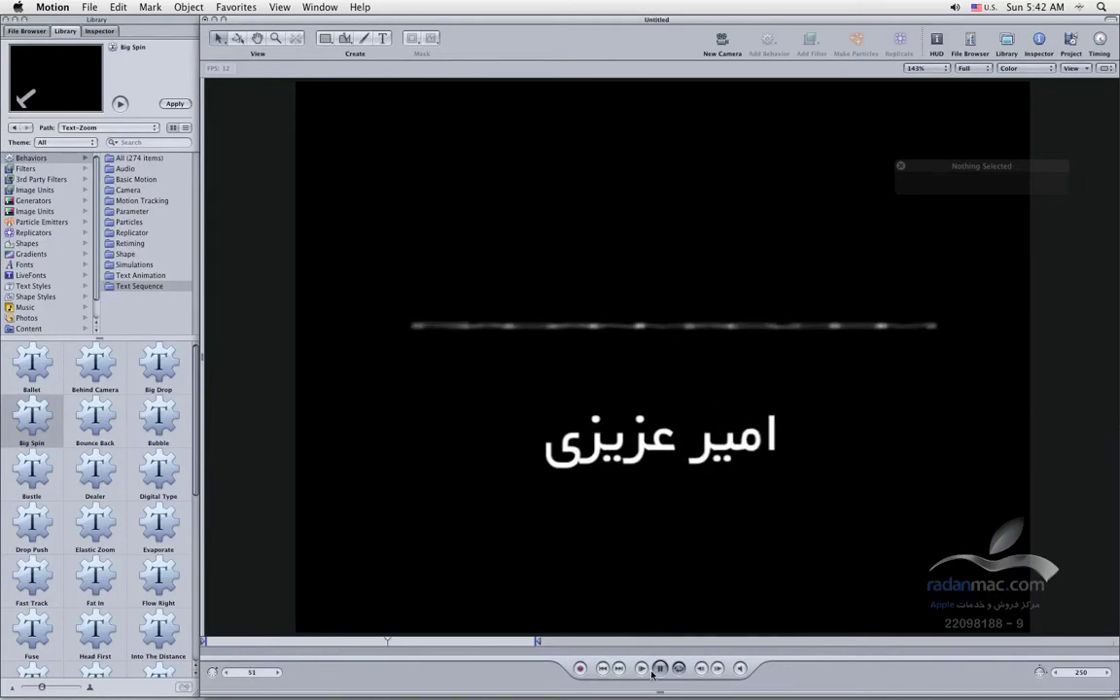
pyautogui.click(687, 419)
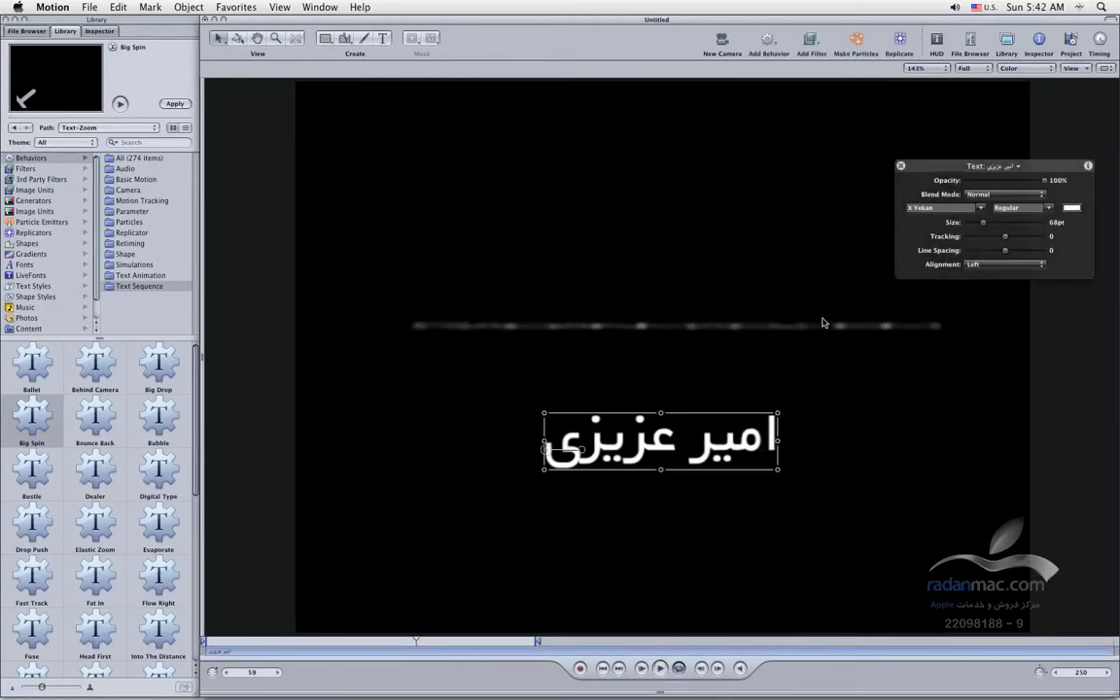
# Step: Enable Motion Blur for the canvas, return to the first frame, and check that the option is active
pyautogui.click(1079, 68)
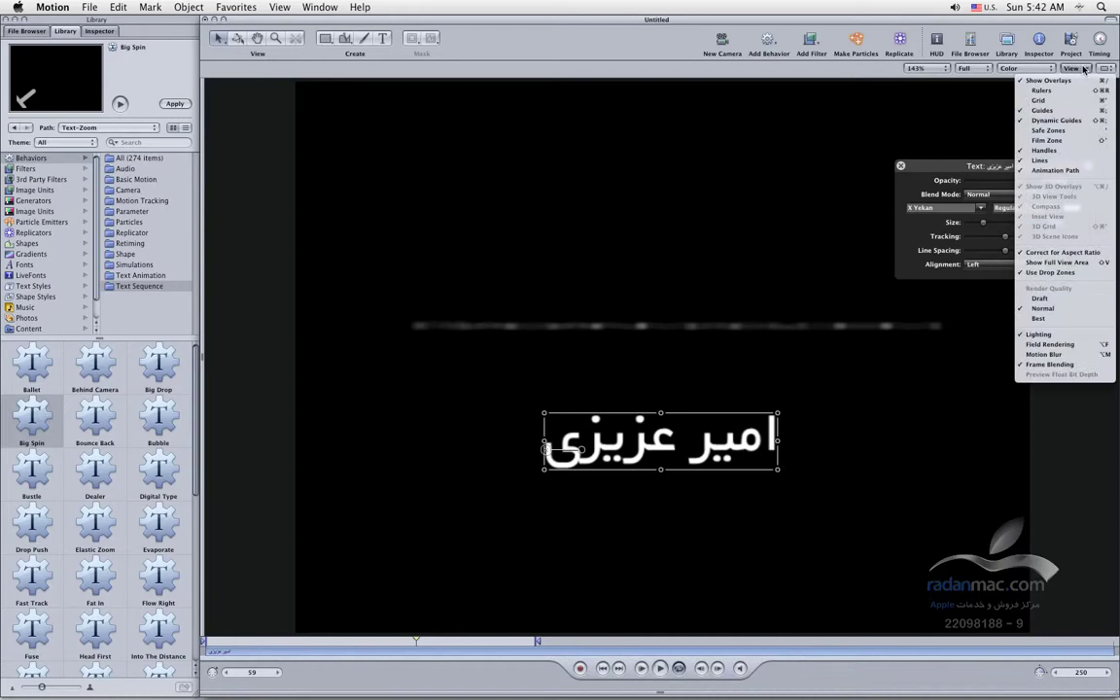
pyautogui.click(1061, 356)
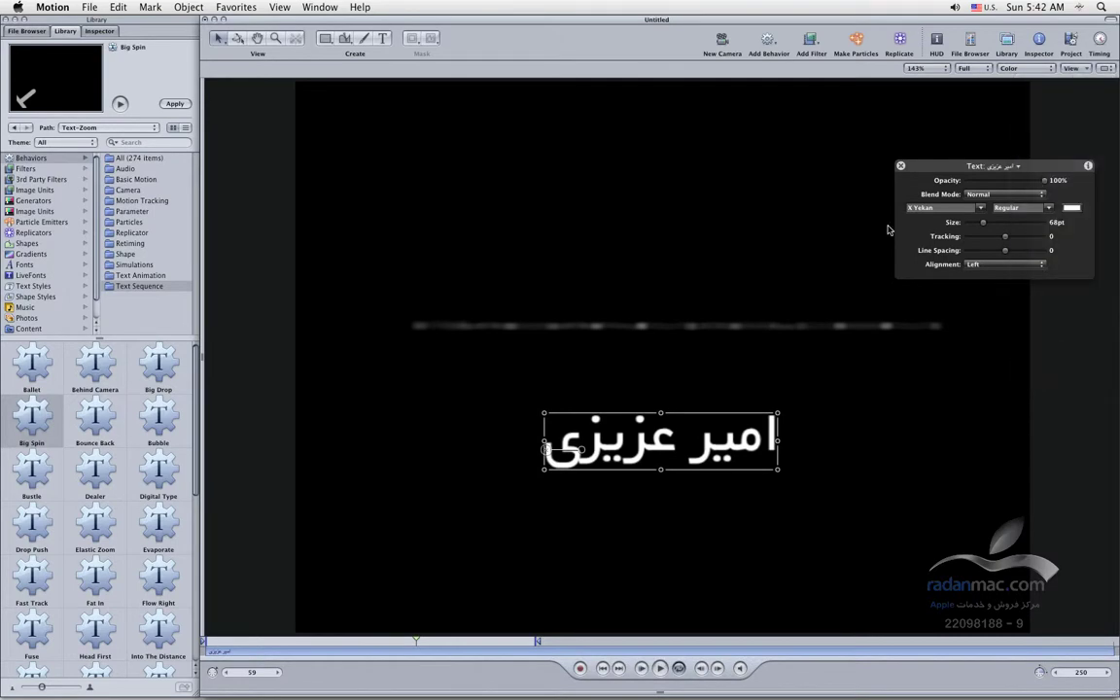
pyautogui.click(602, 669)
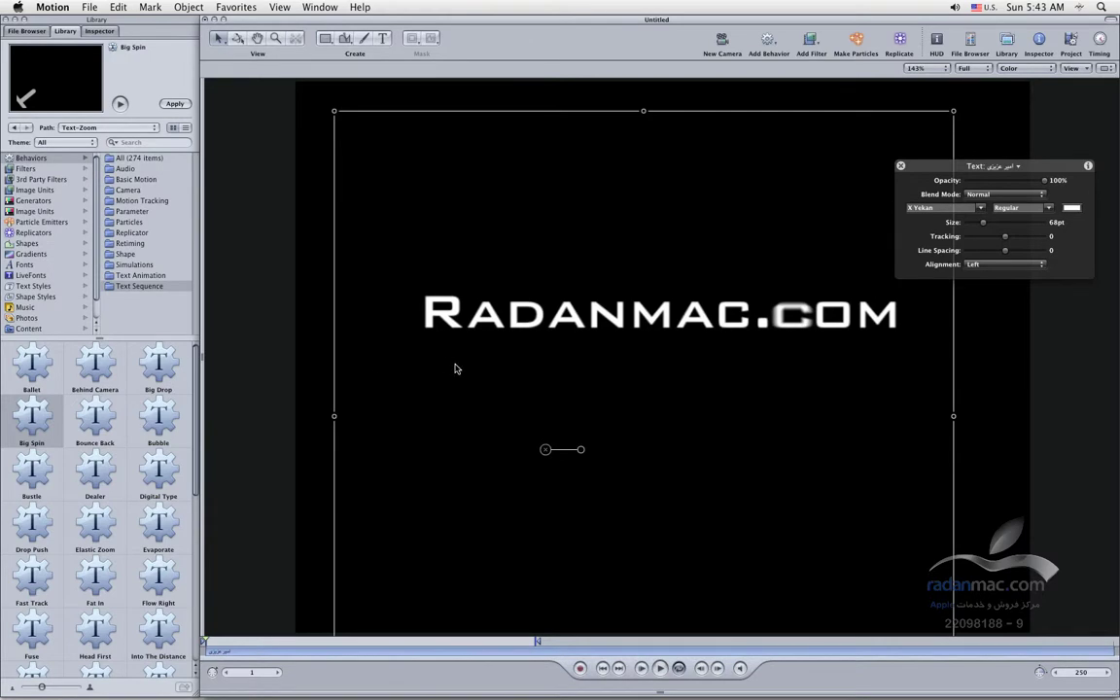
pyautogui.click(1073, 68)
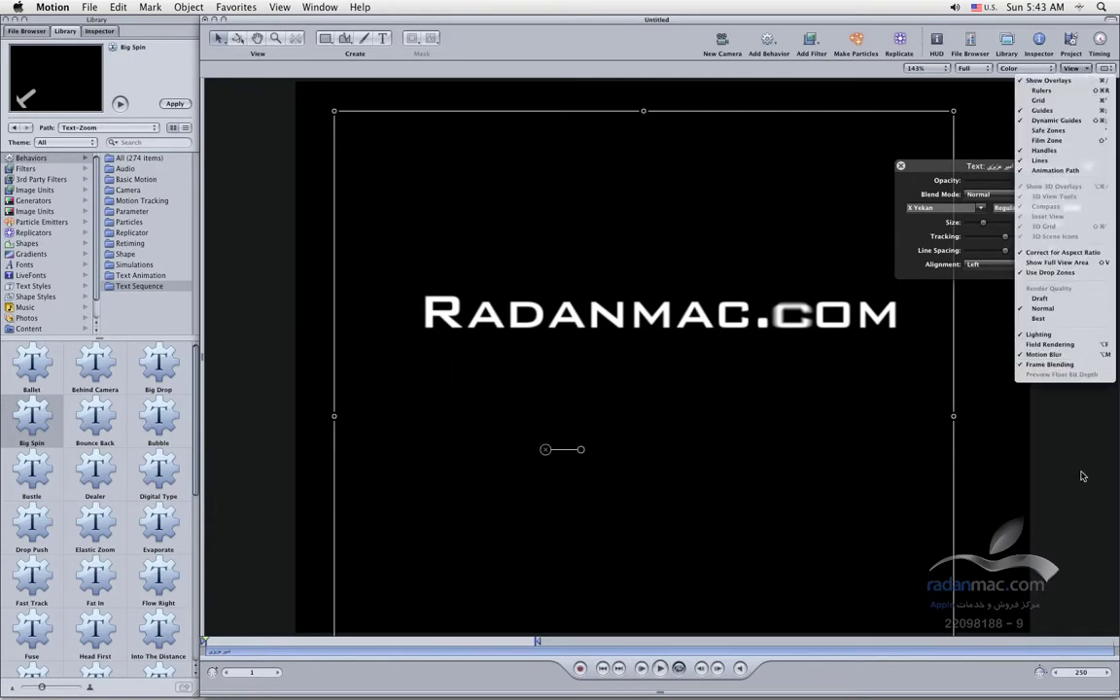
pyautogui.click(977, 428)
# Step: Create a RAM preview with motion blur, move its progress window aside, and stop rendering early
pyautogui.press('super+0')
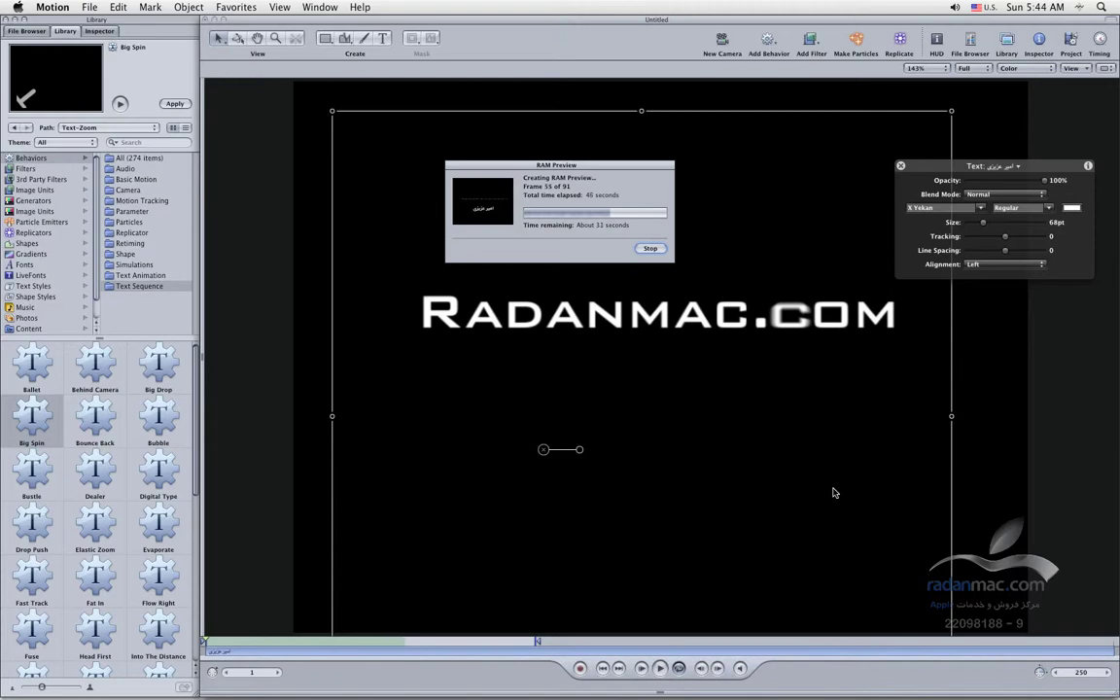
pyautogui.moveTo(552, 172); pyautogui.dragTo(813, 401)
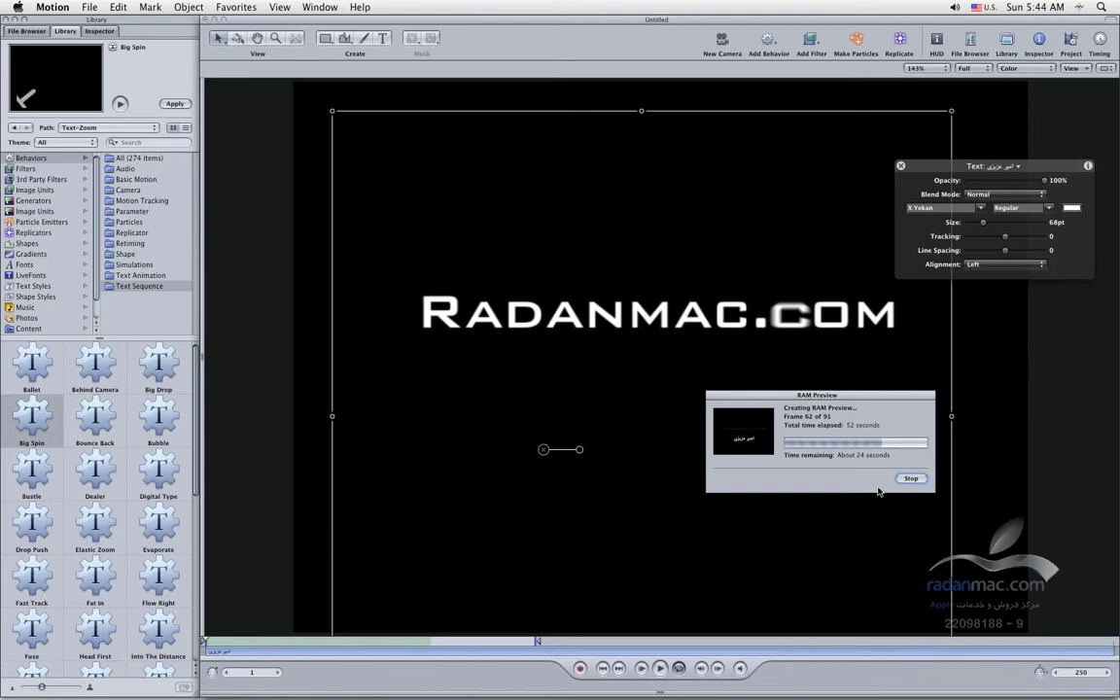
pyautogui.click(910, 479)
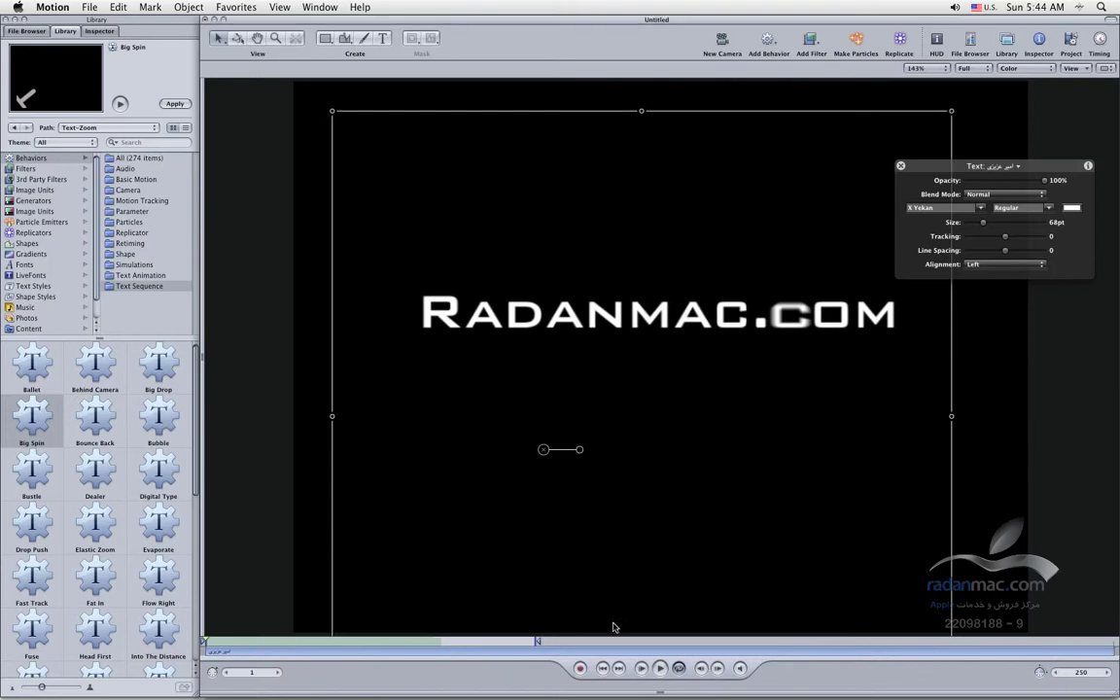
# Step: Play the rendered preview frames from the start with nothing selected
pyautogui.click(410, 642)
pyautogui.click(612, 669)
pyautogui.press('space')
pyautogui.click(660, 538)
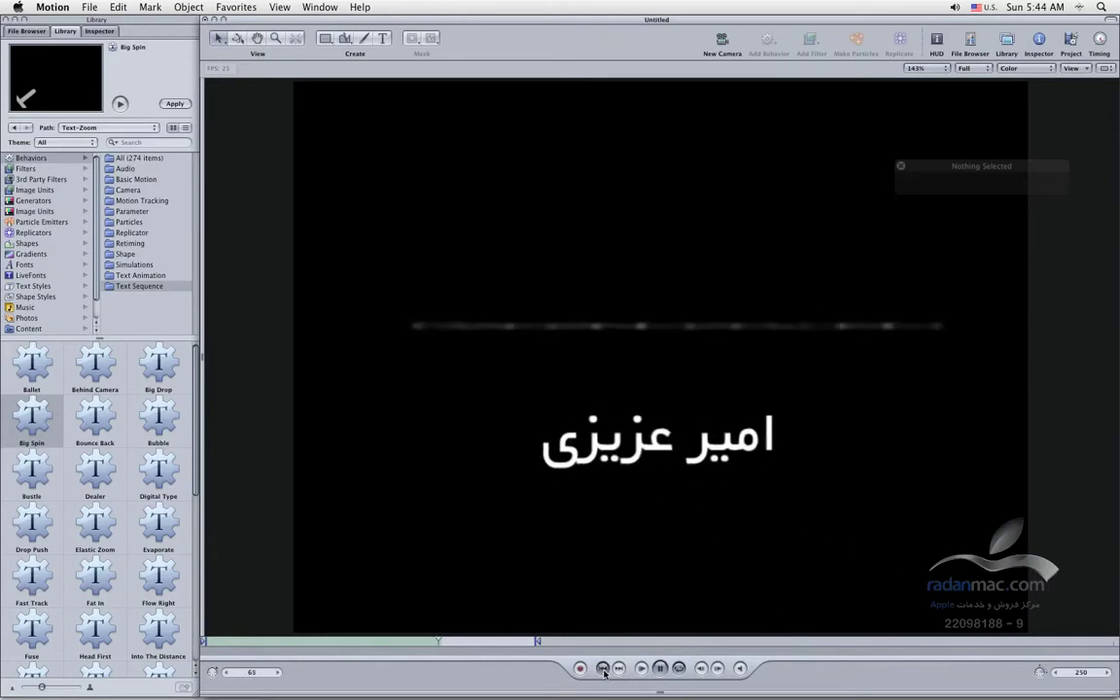
# Step: Stop playback, return to the first frame, and delete the Big Spin behavior from the Persian text
pyautogui.click(662, 669)
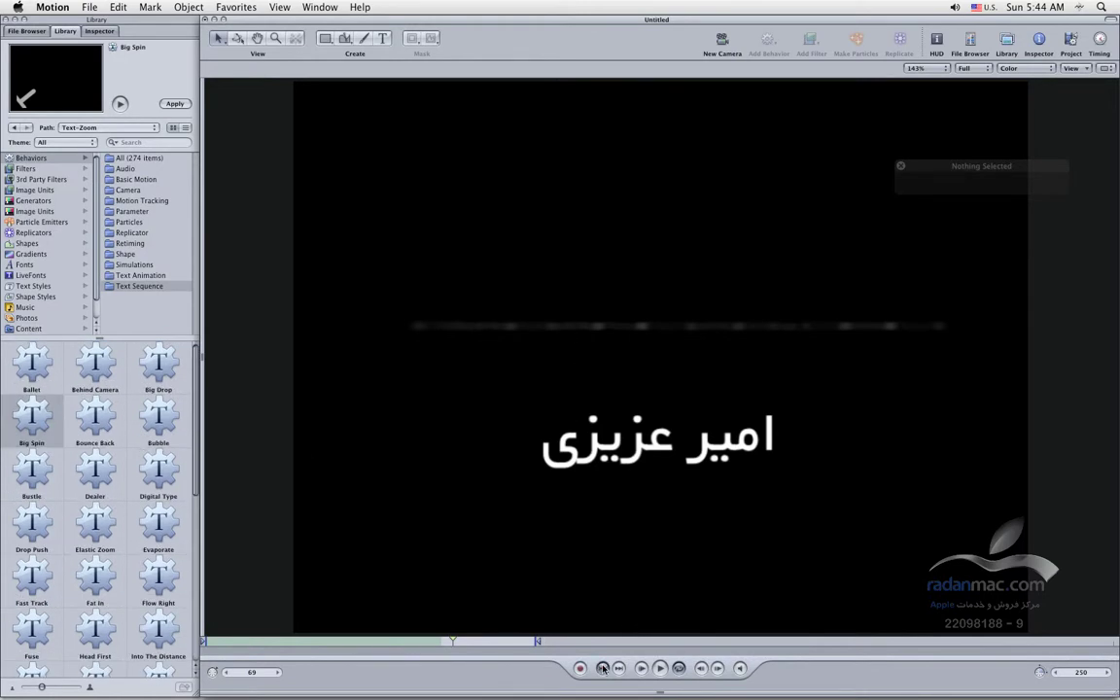
pyautogui.press('Home')
pyautogui.click(503, 297)
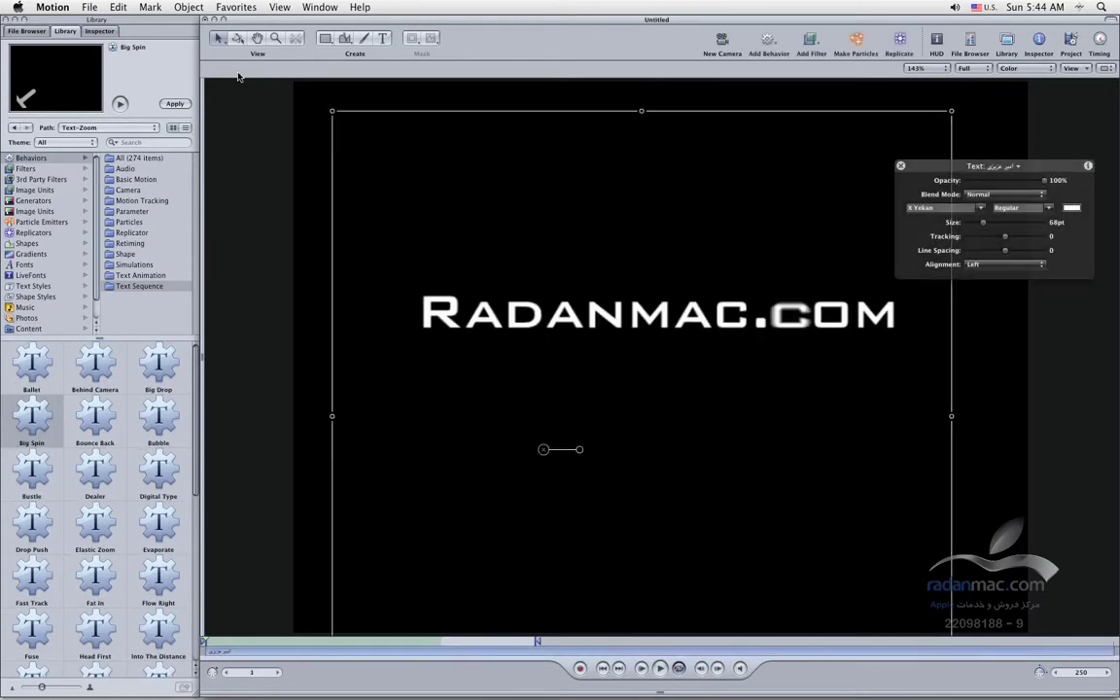
pyautogui.press('F5')
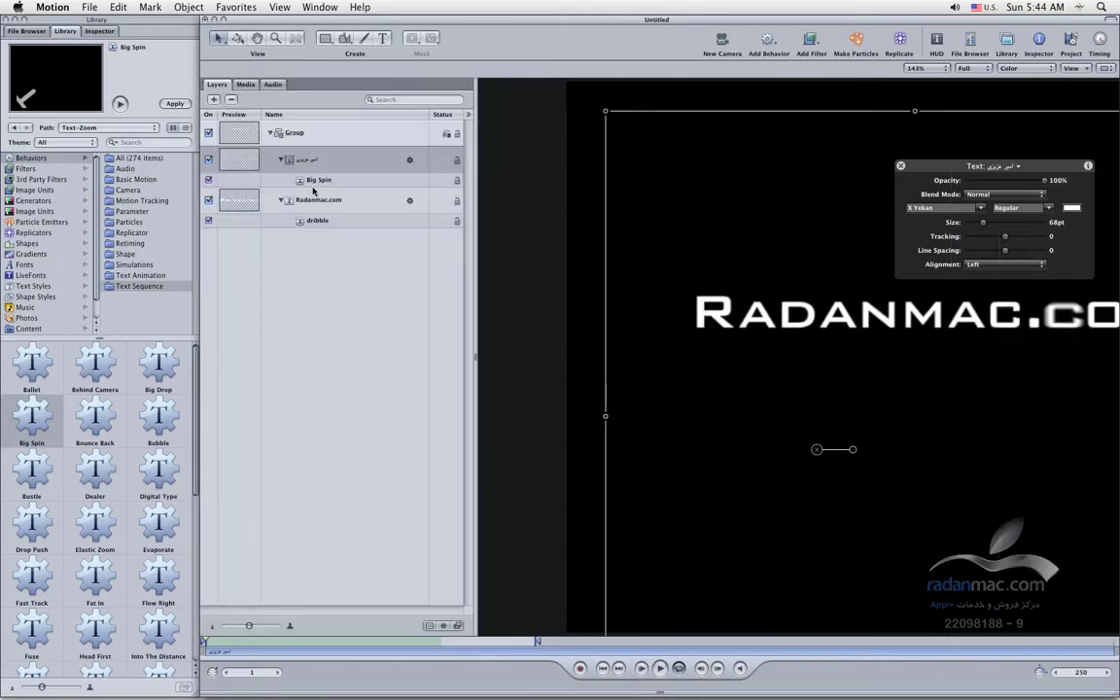
pyautogui.click(319, 180)
pyautogui.press('Delete')
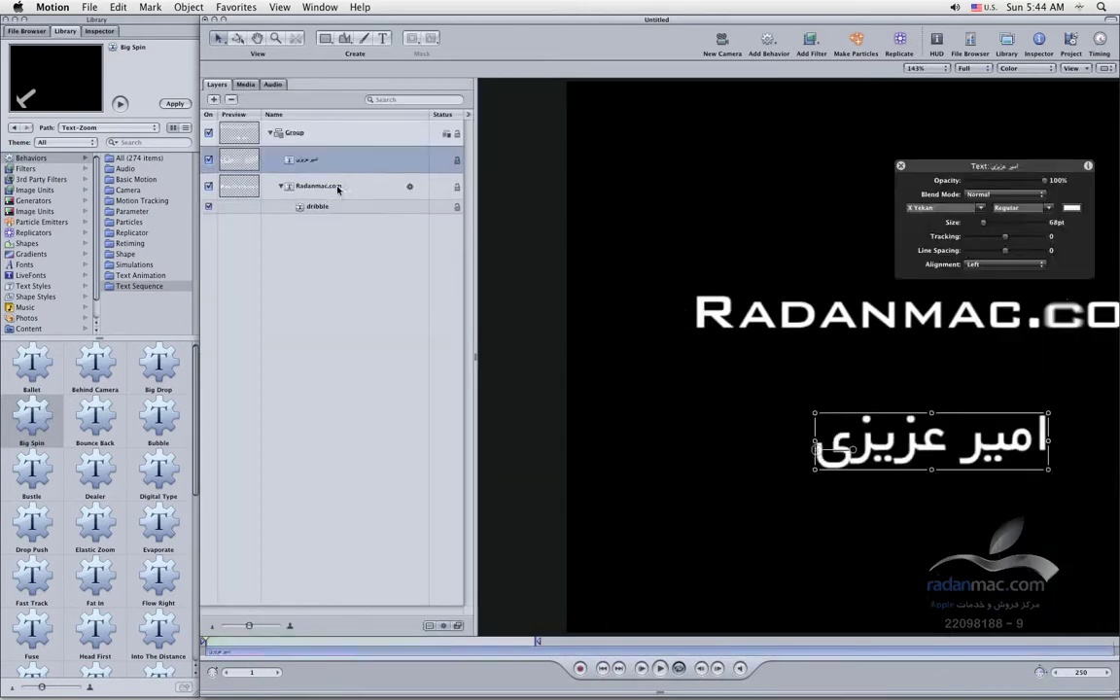
# Step: Delete the dribble behavior from the Radanmac.com text, then leave that text selected with the layers list hidden
pyautogui.click(319, 207)
pyautogui.press('Delete')
pyautogui.click(296, 162)
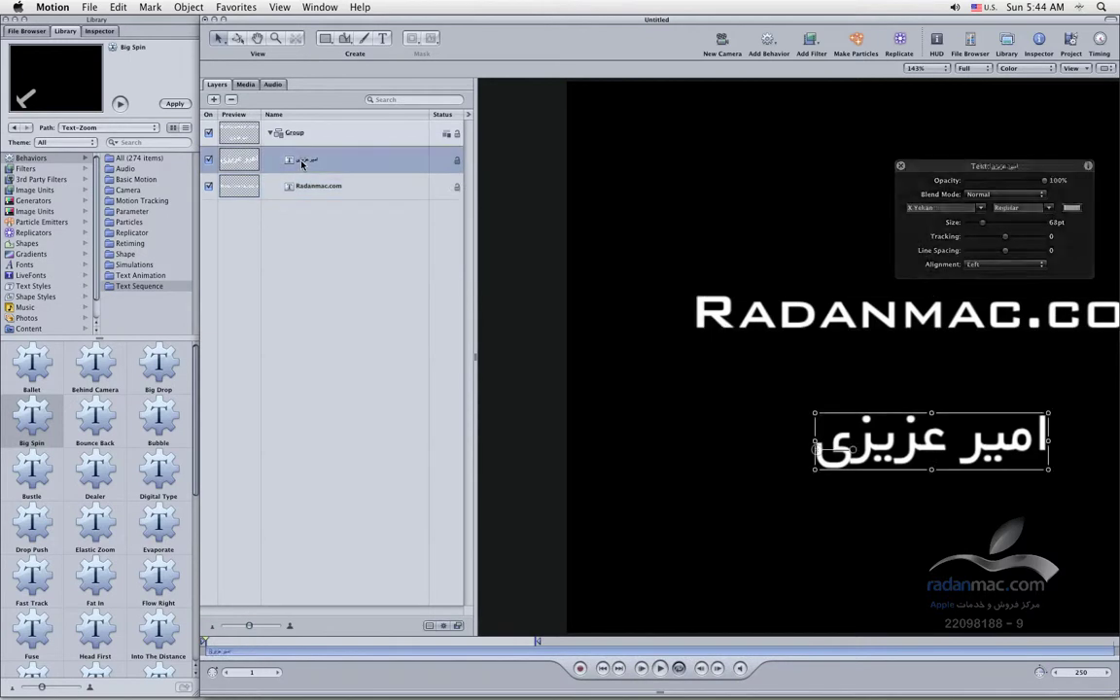
pyautogui.click(320, 189)
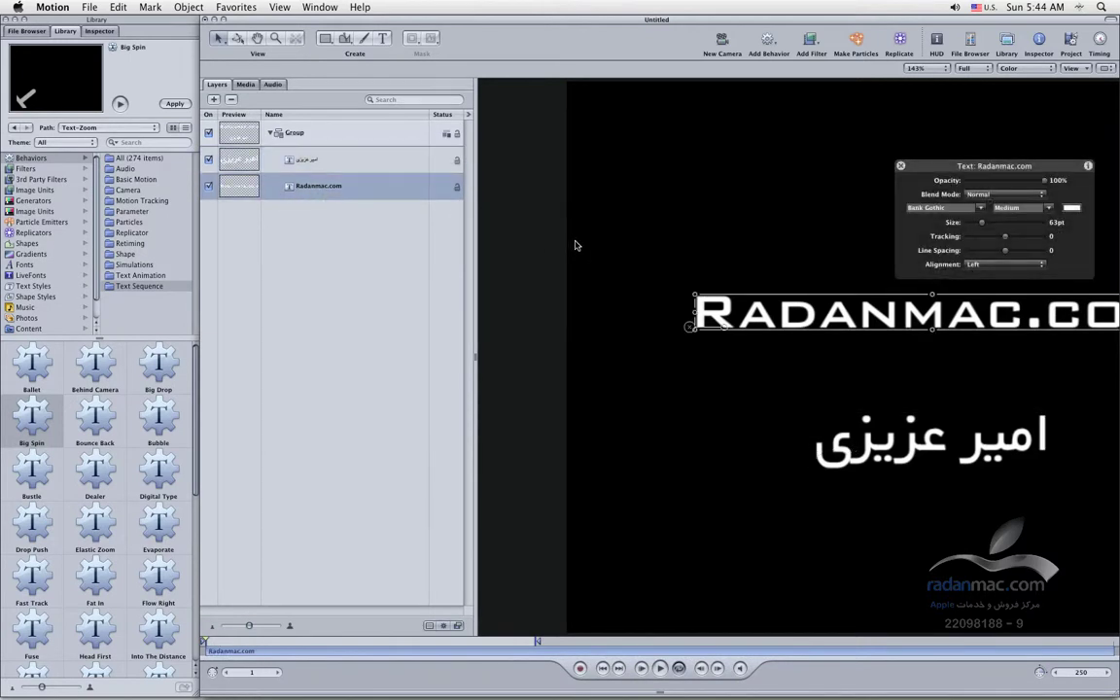
pyautogui.press('F5')
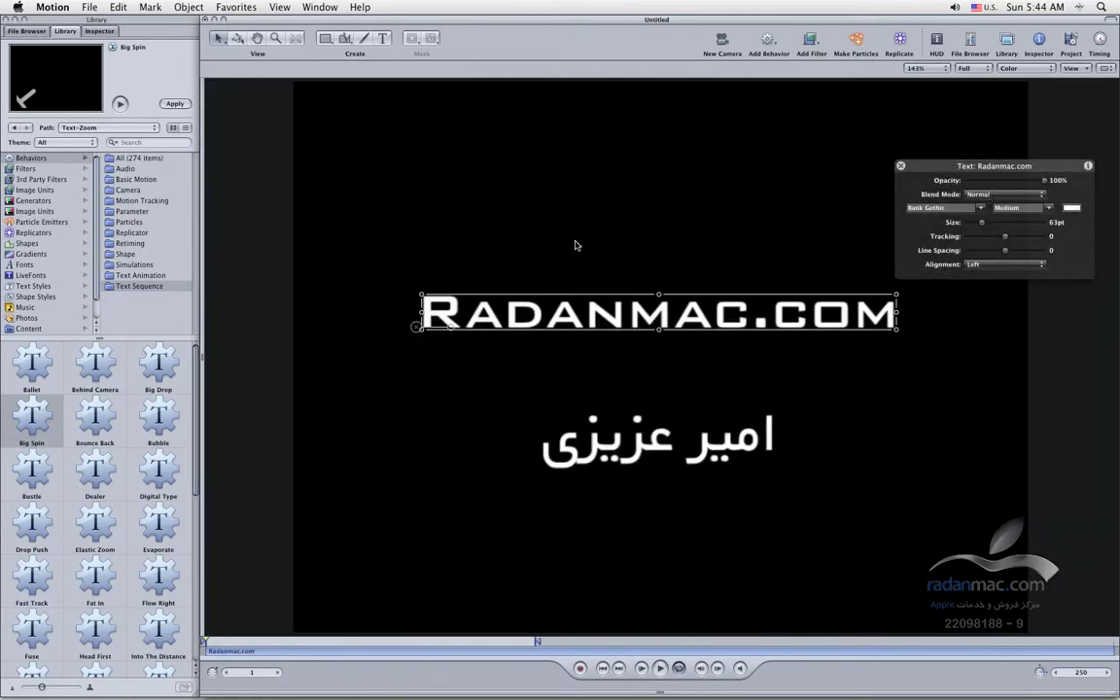
# Step: Preview several Text-3D Move sequence behaviors and apply Glow Behind to the Radanmac.com text
pyautogui.click(137, 286)
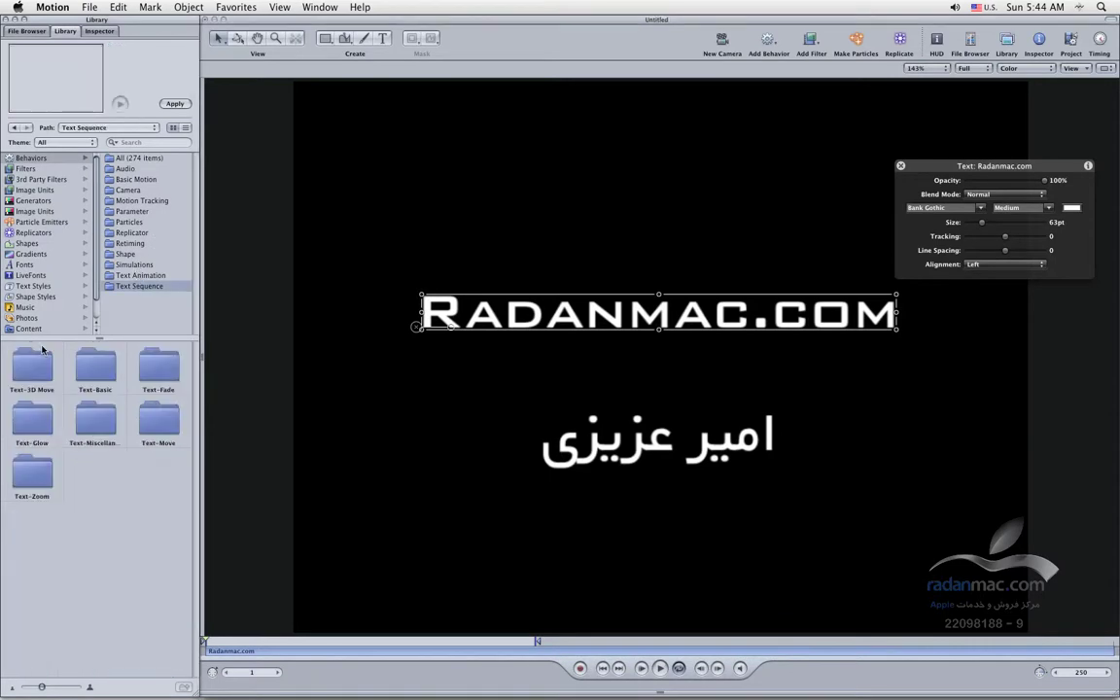
pyautogui.doubleClick(21, 375)
pyautogui.click(103, 375)
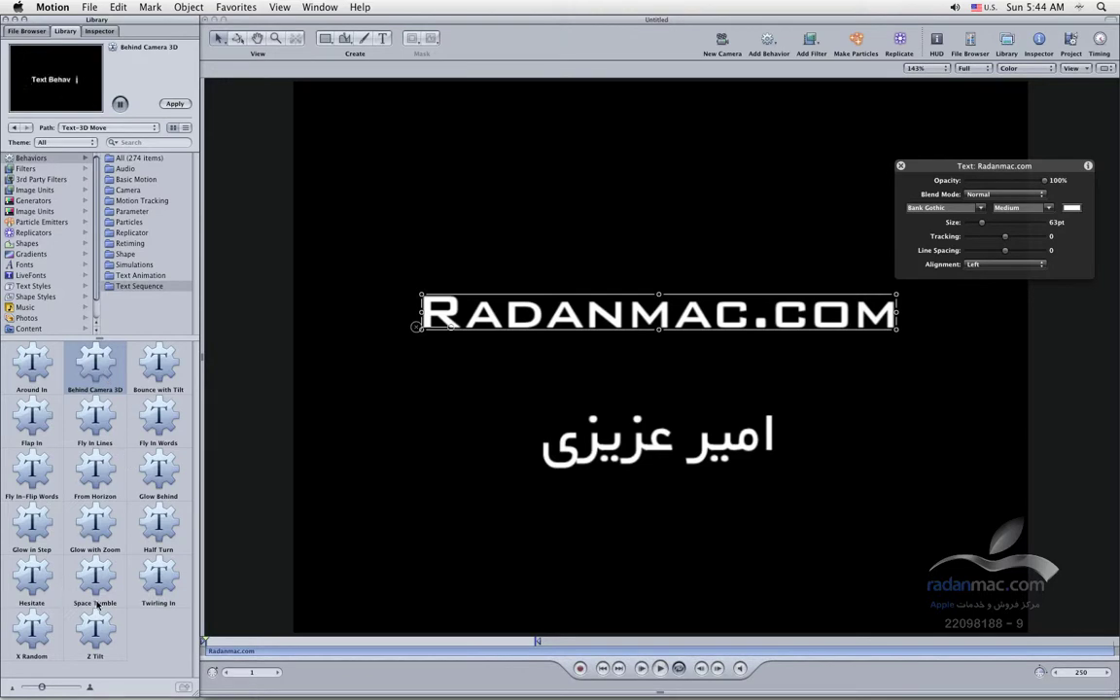
pyautogui.click(36, 638)
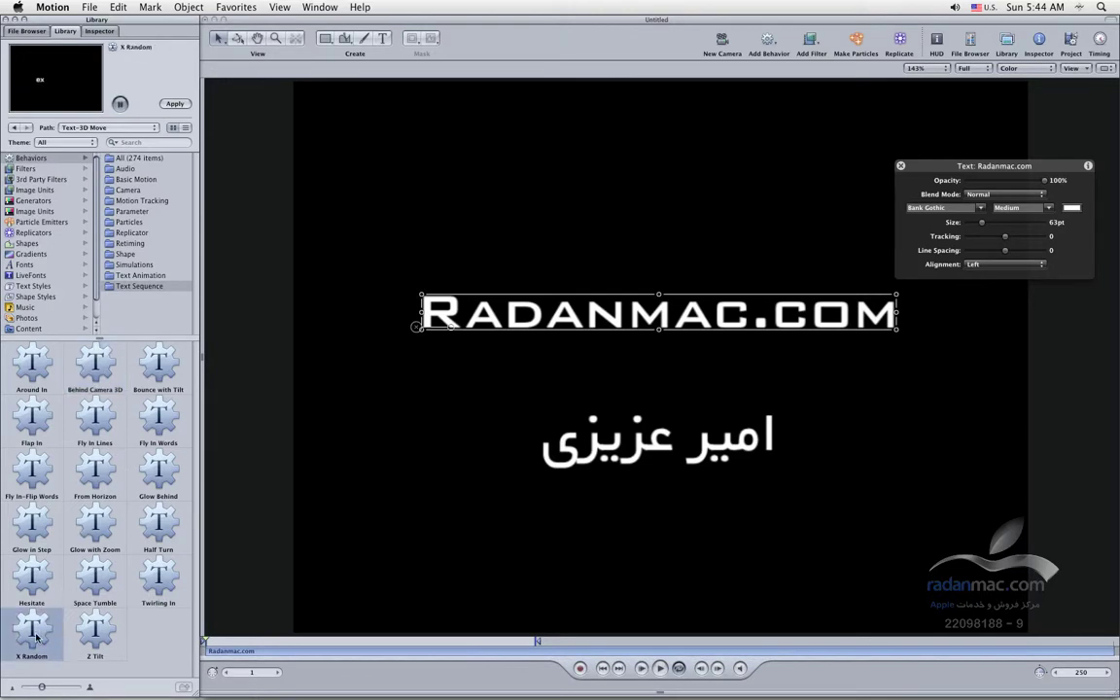
pyautogui.click(157, 483)
pyautogui.moveTo(156, 484); pyautogui.dragTo(523, 318)
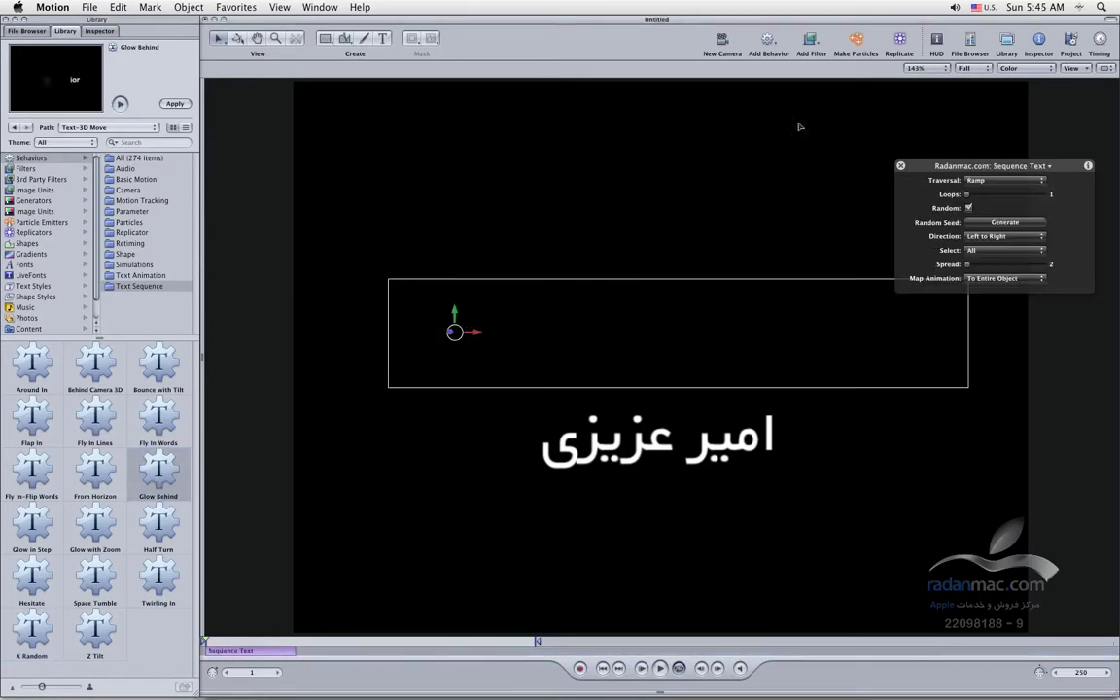
# Step: Add a camera to the 3D scene, orbited to an angled view of both texts, and play the animation up to frame 31
pyautogui.click(717, 42)
pyautogui.click(674, 95)
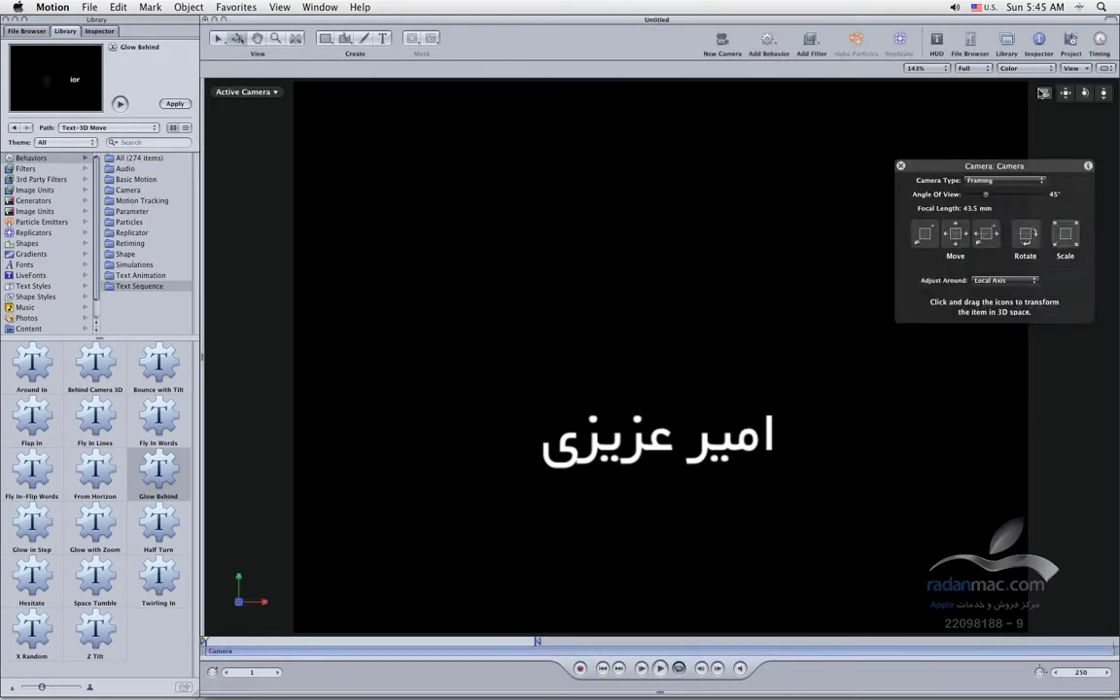
pyautogui.moveTo(1086, 93); pyautogui.dragTo(1085, 93)
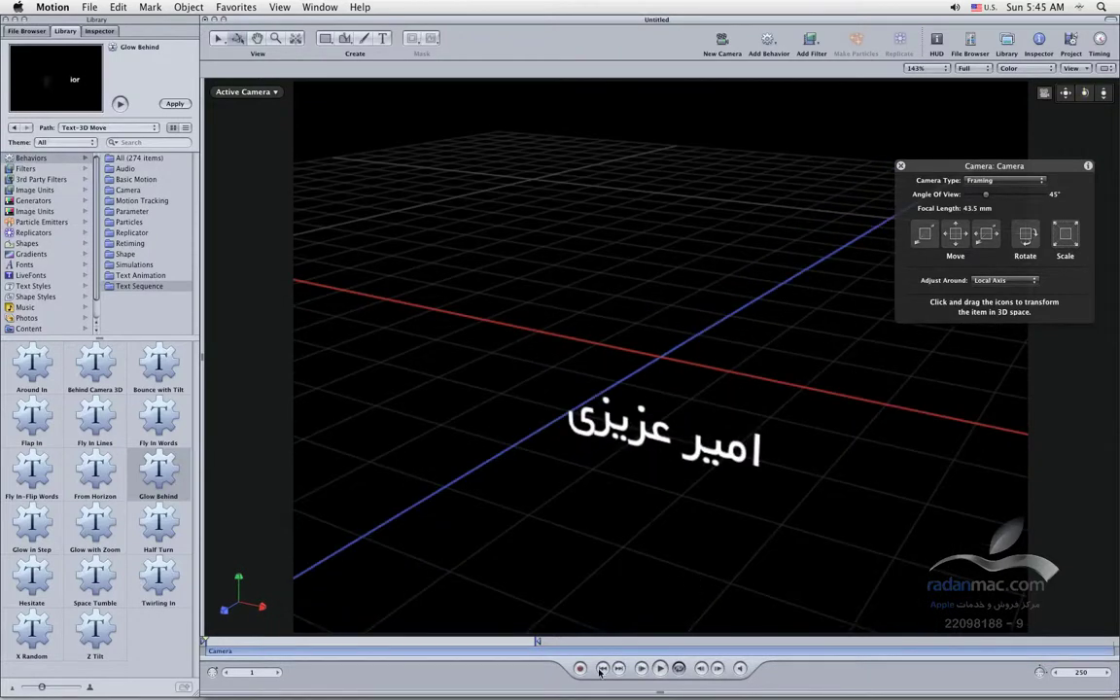
pyautogui.click(662, 667)
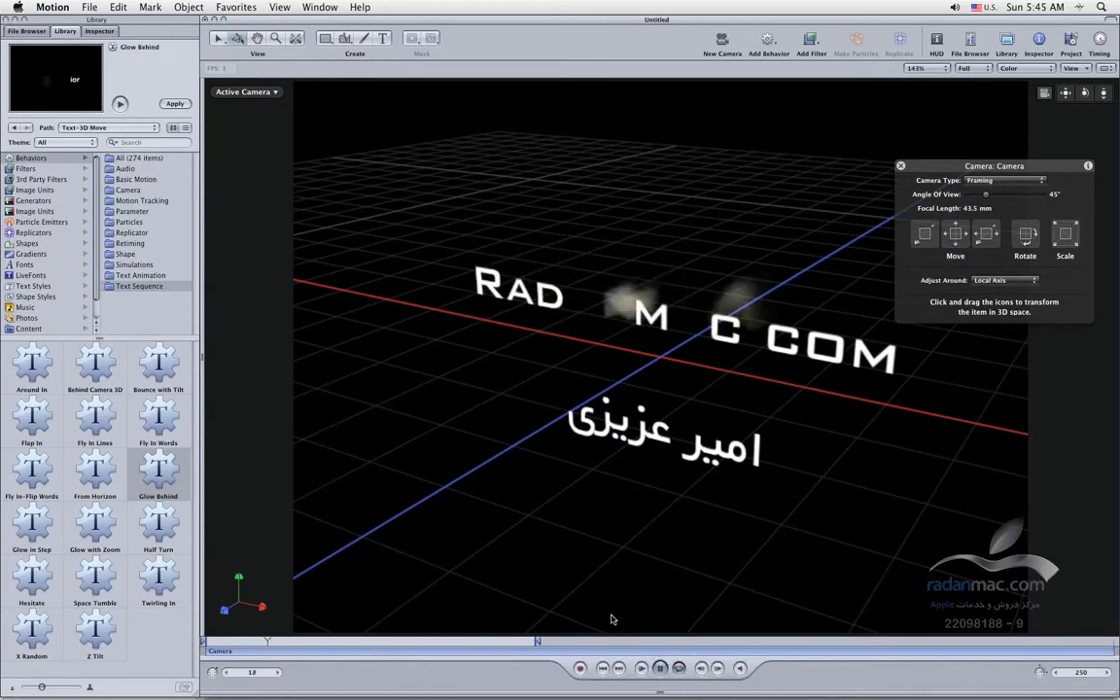
pyautogui.click(660, 669)
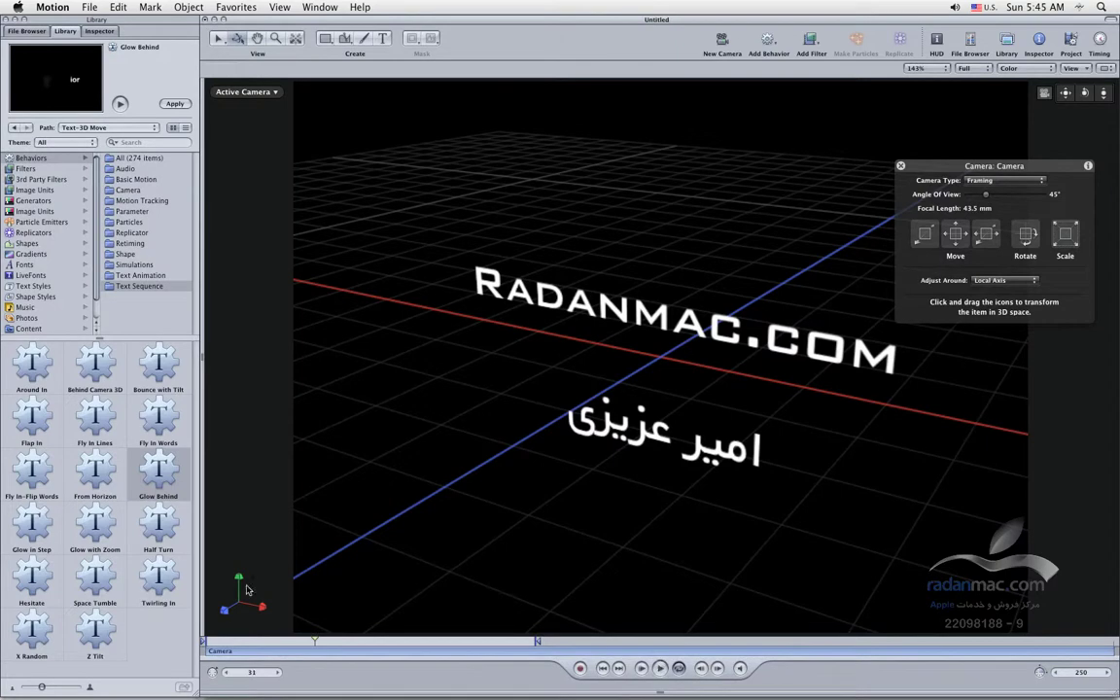
# Step: Look through the Text-3D Move behaviors and return to the Text Sequence category folders
pyautogui.click(136, 287)
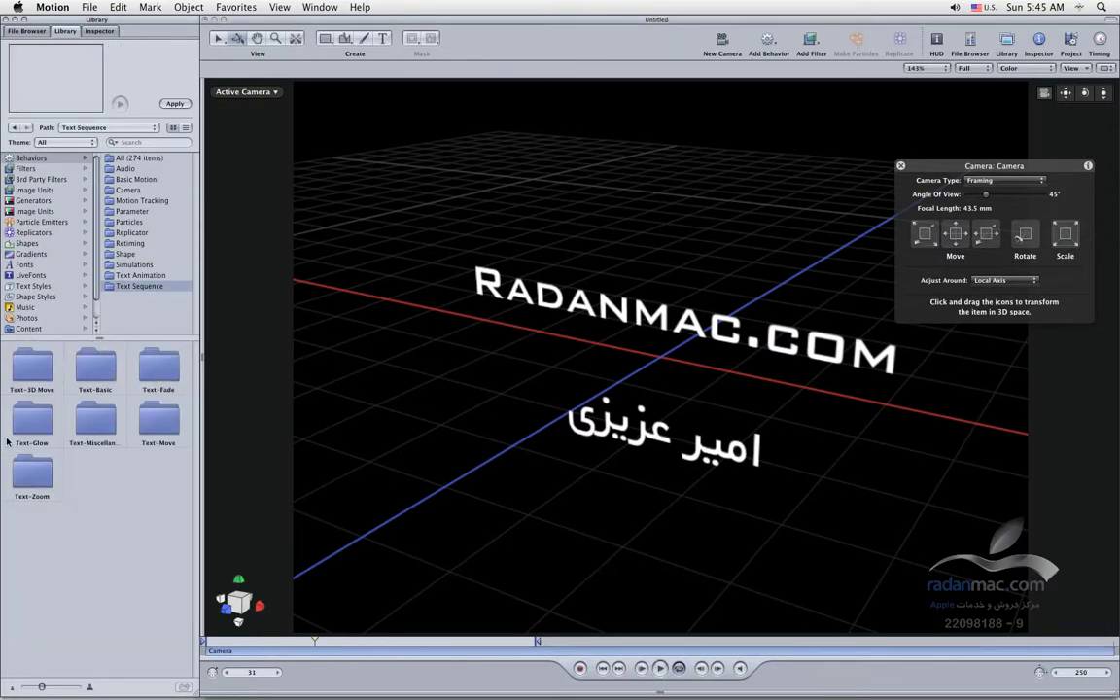
pyautogui.click(39, 356)
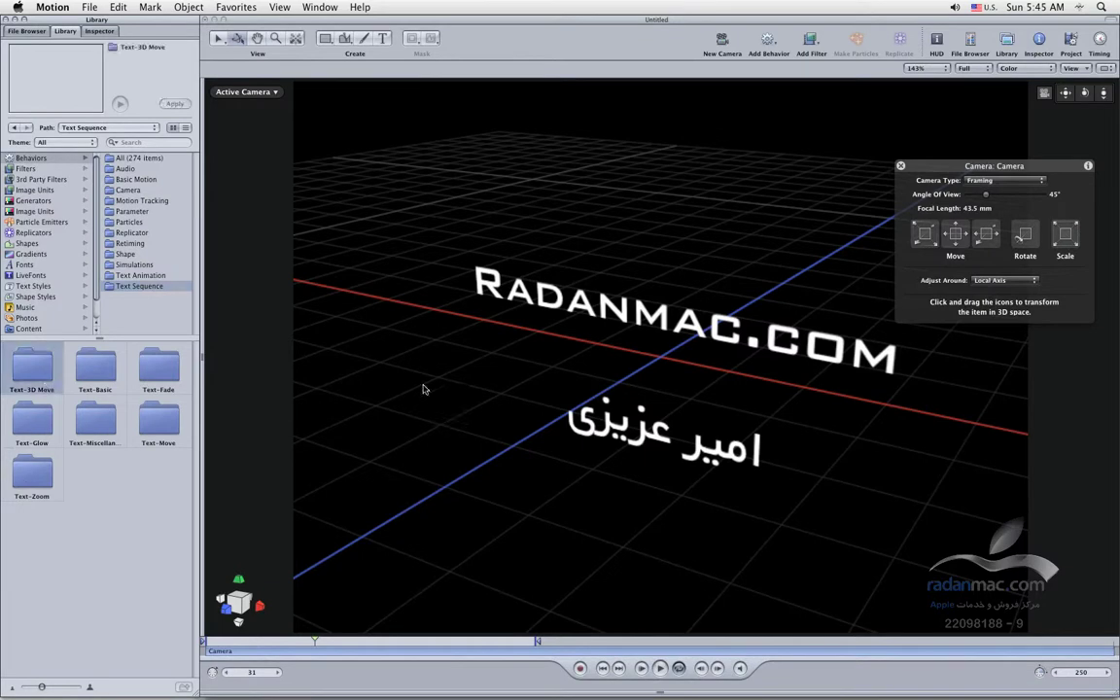
pyautogui.doubleClick(44, 371)
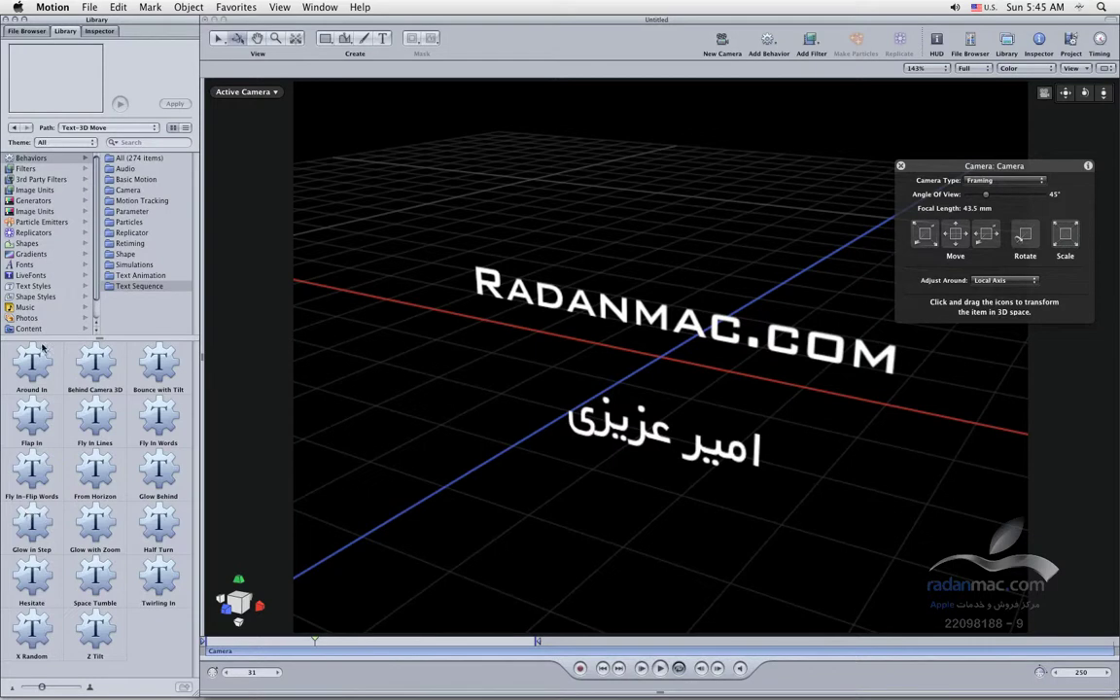
pyautogui.click(135, 286)
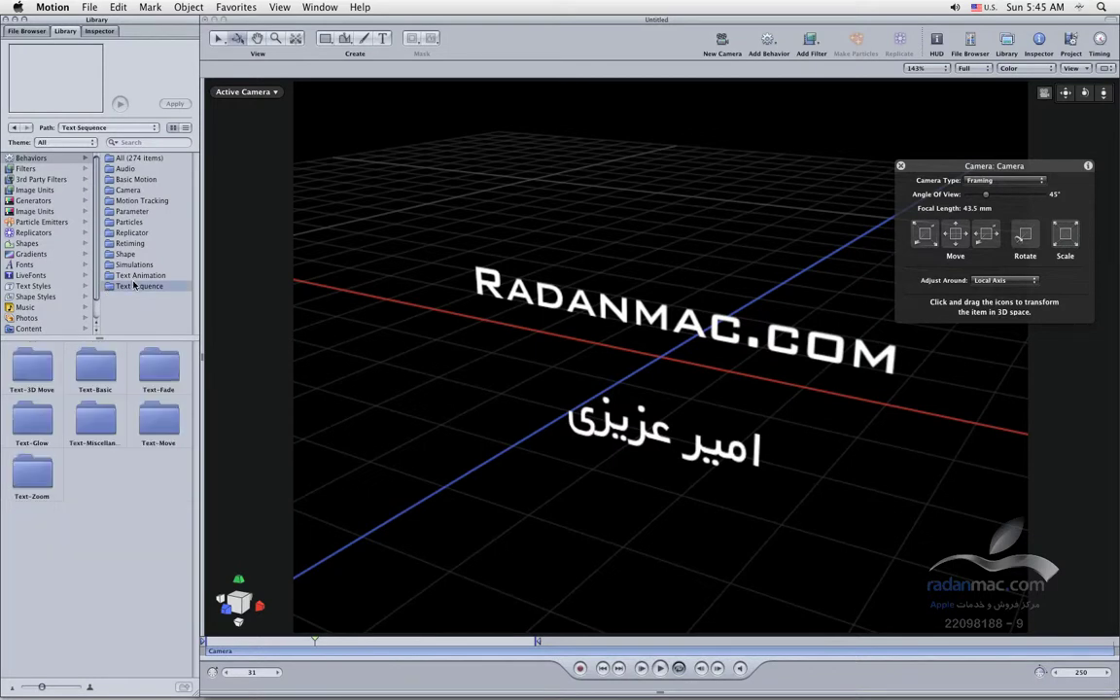